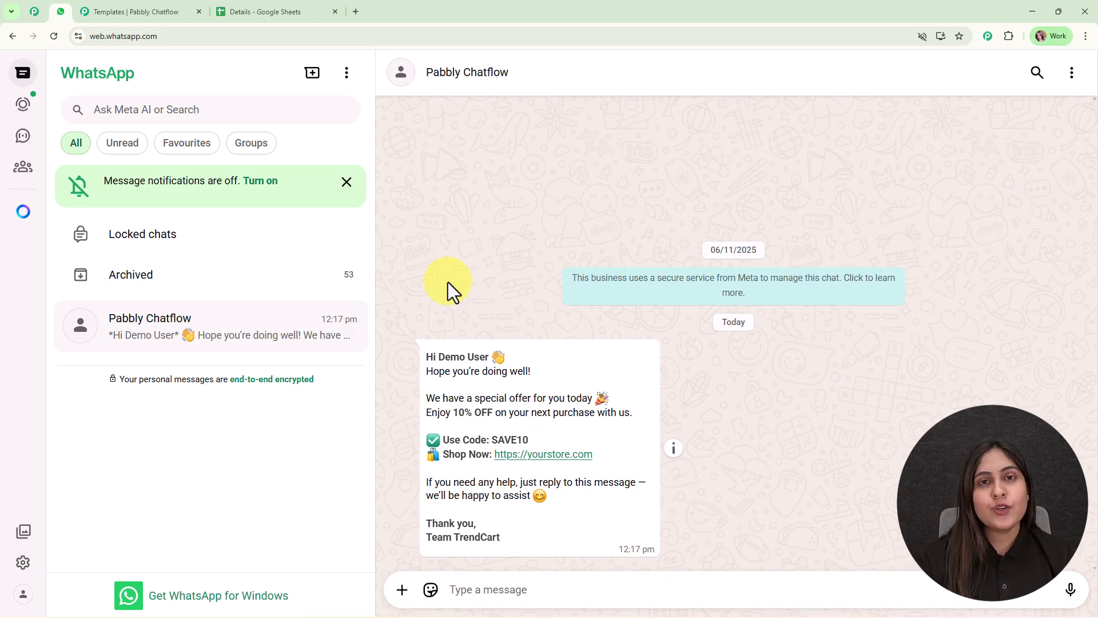
Open the Pabbly Chatflow website in a new browser tab.
click(356, 11)
text(pab)
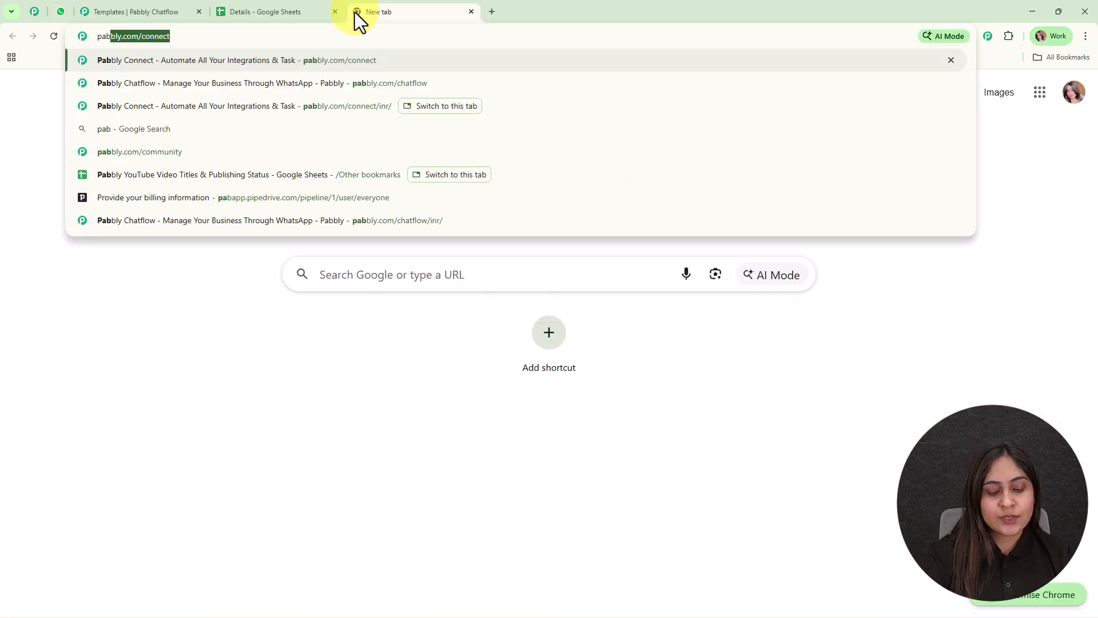
text(bly.com/chatflow)
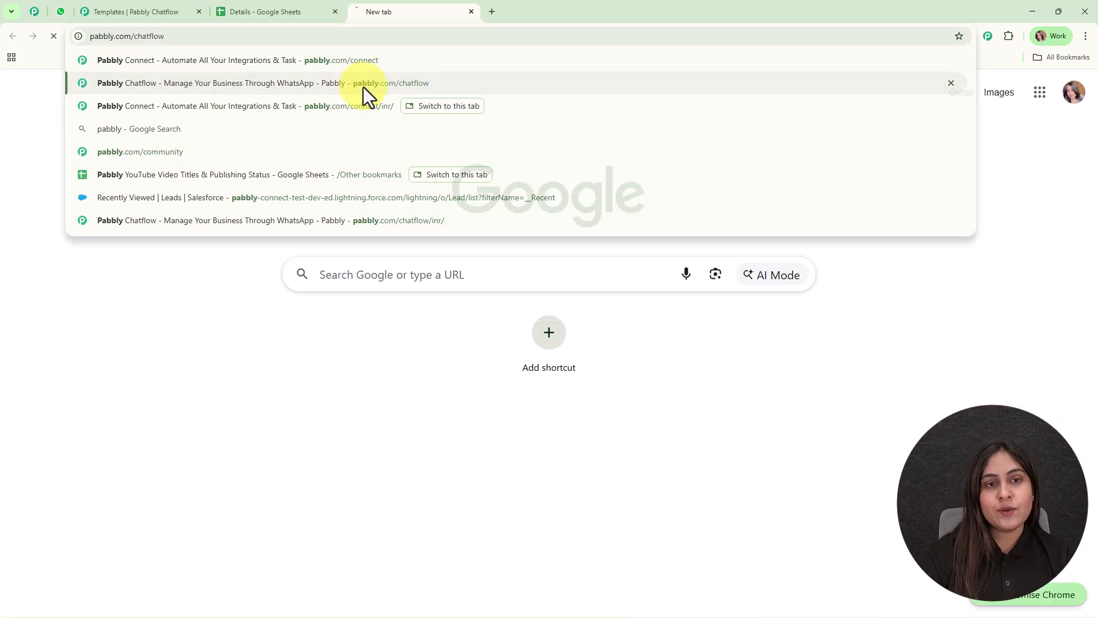
click(363, 87)
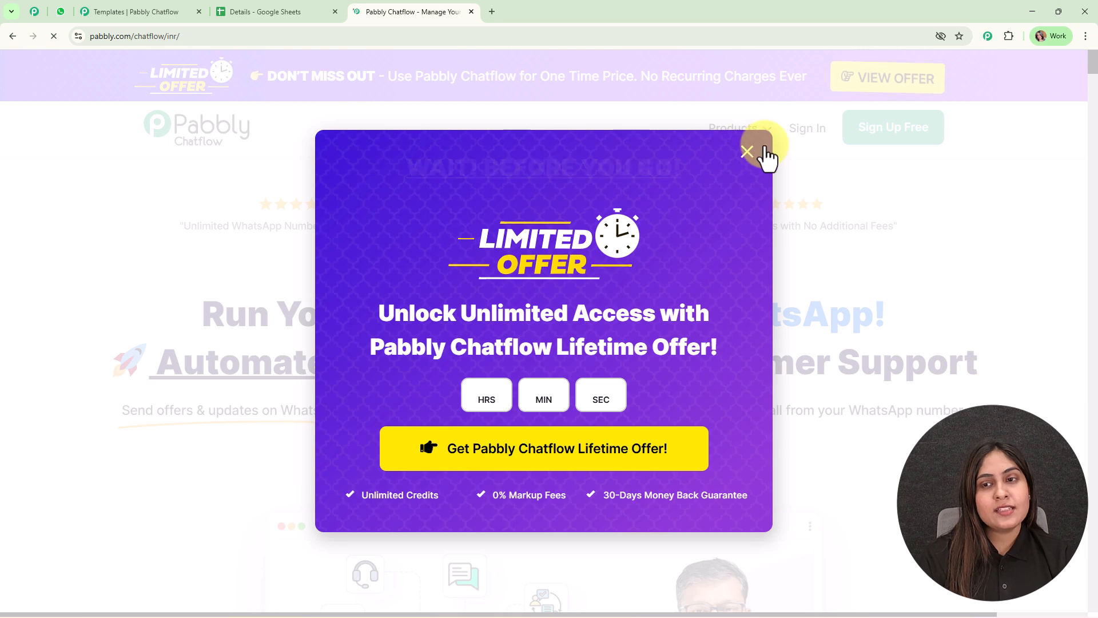
Sign in to the Pabbly account and access Pabbly Chatflow from the list of all apps.
click(764, 157)
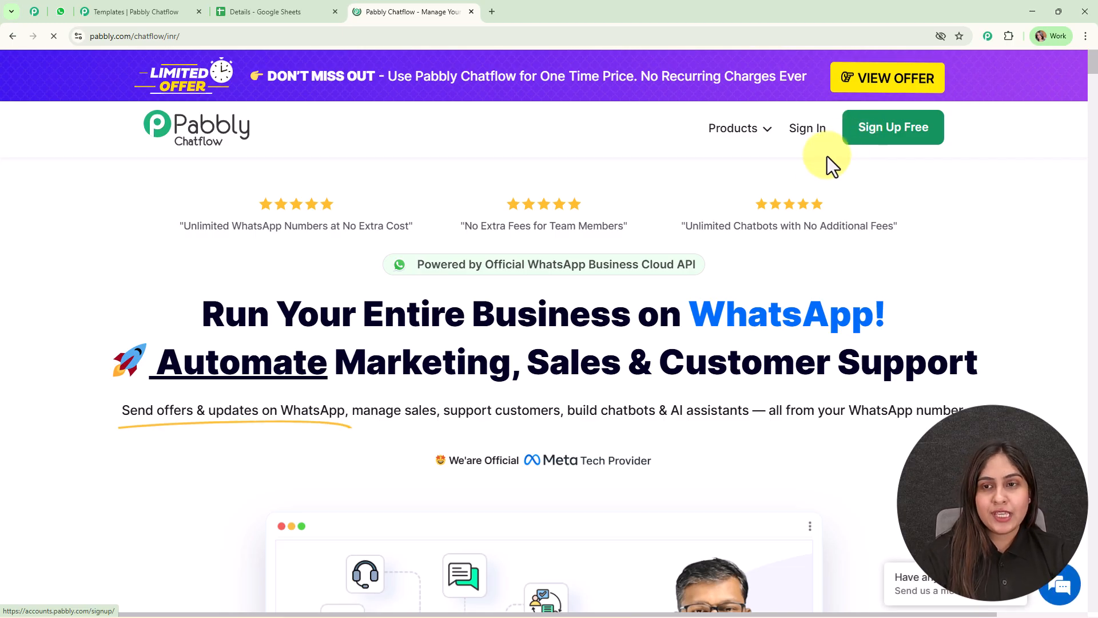
click(812, 132)
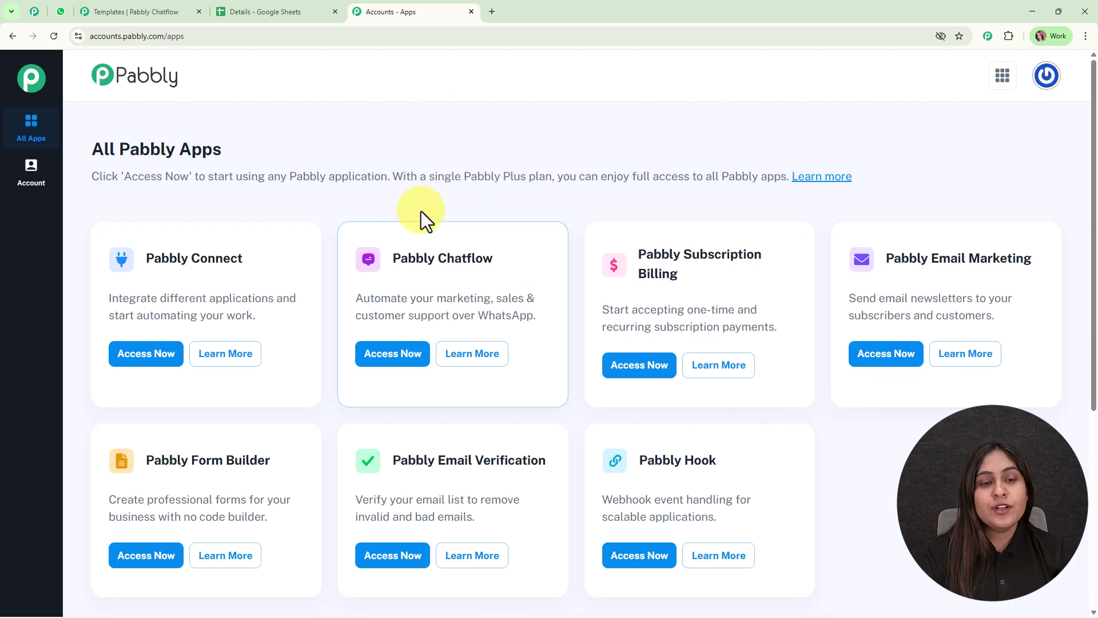
click(420, 366)
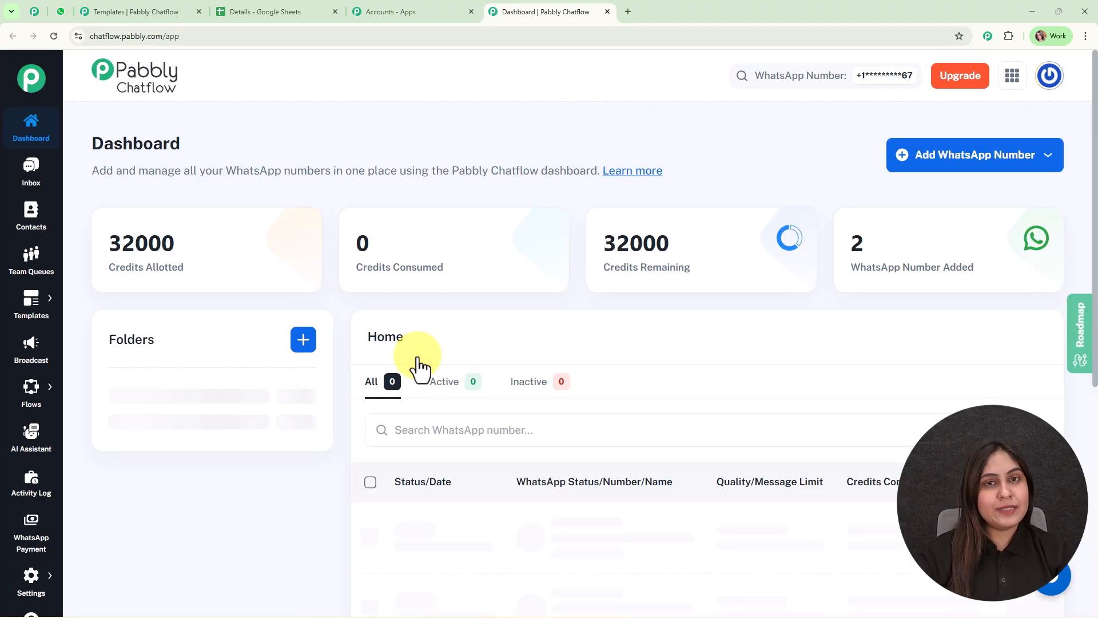
Examine the connected WhatsApp numbers on the dashboard and the available methods for adding a WhatsApp number.
scroll(420, 366, down, 3)
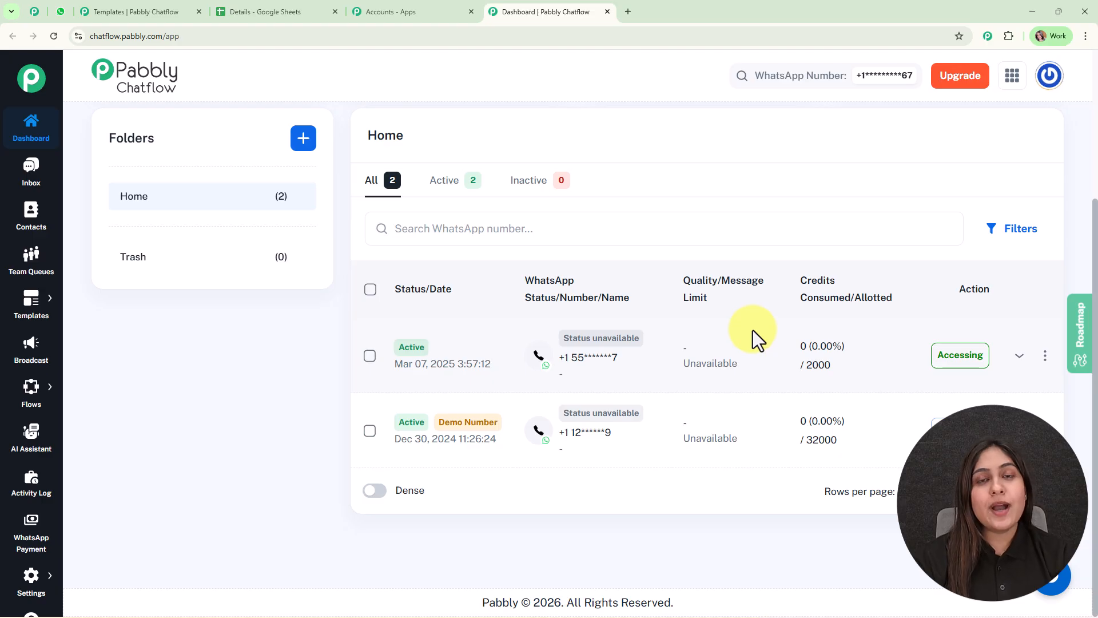
scroll(753, 331, up, 3)
click(973, 163)
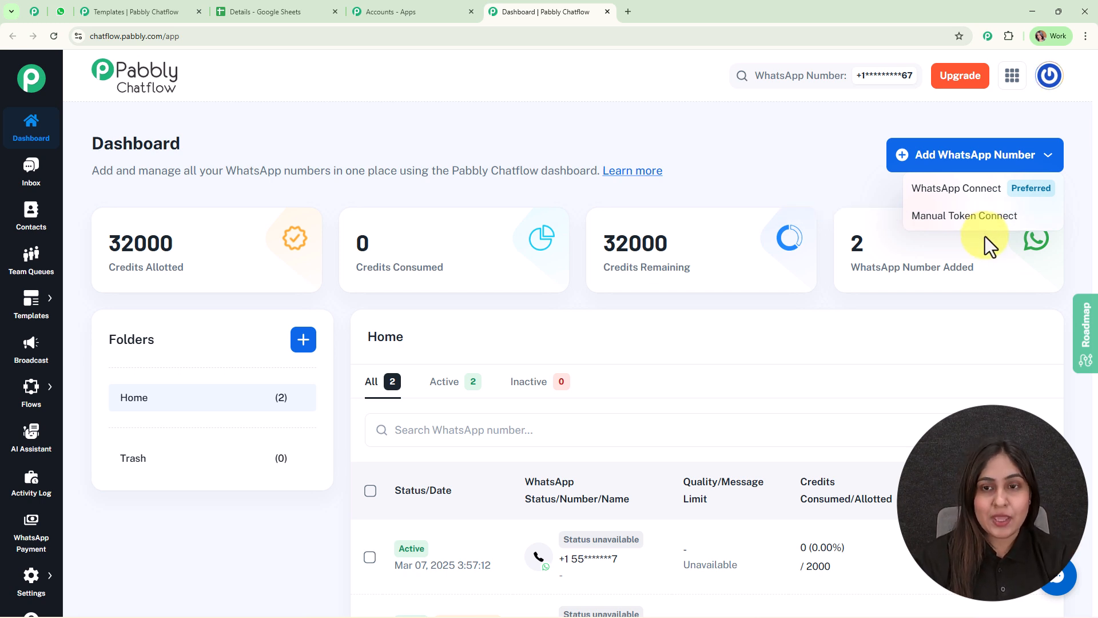
click(795, 170)
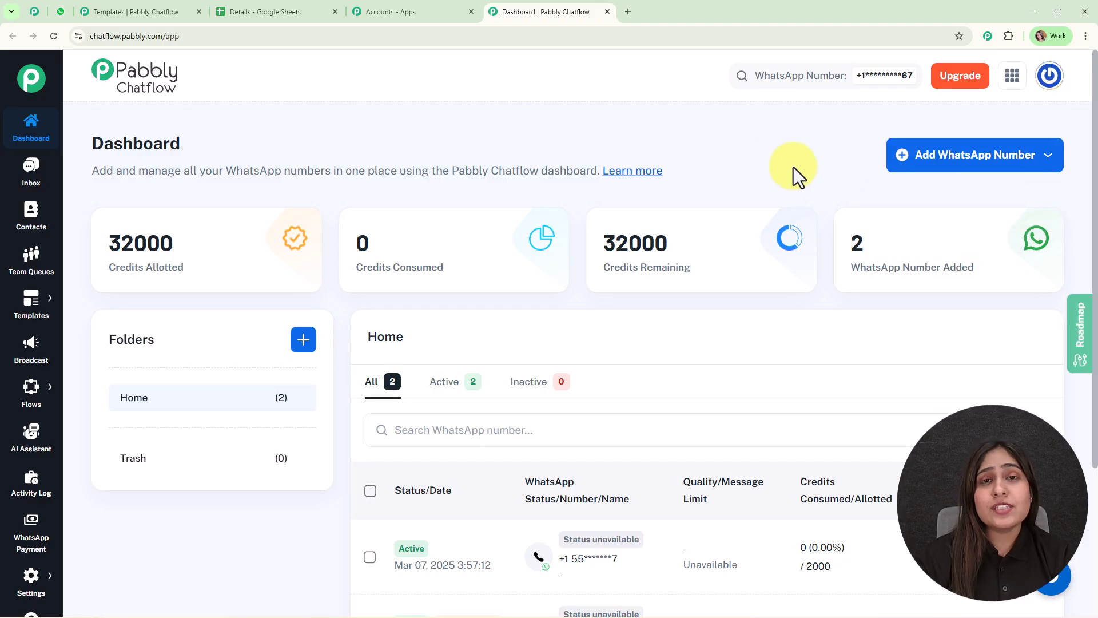
Switch to WhatsApp Web to view the offer message received from Pabbly Chatflow, and return to the Chatflow dashboard.
click(34, 579)
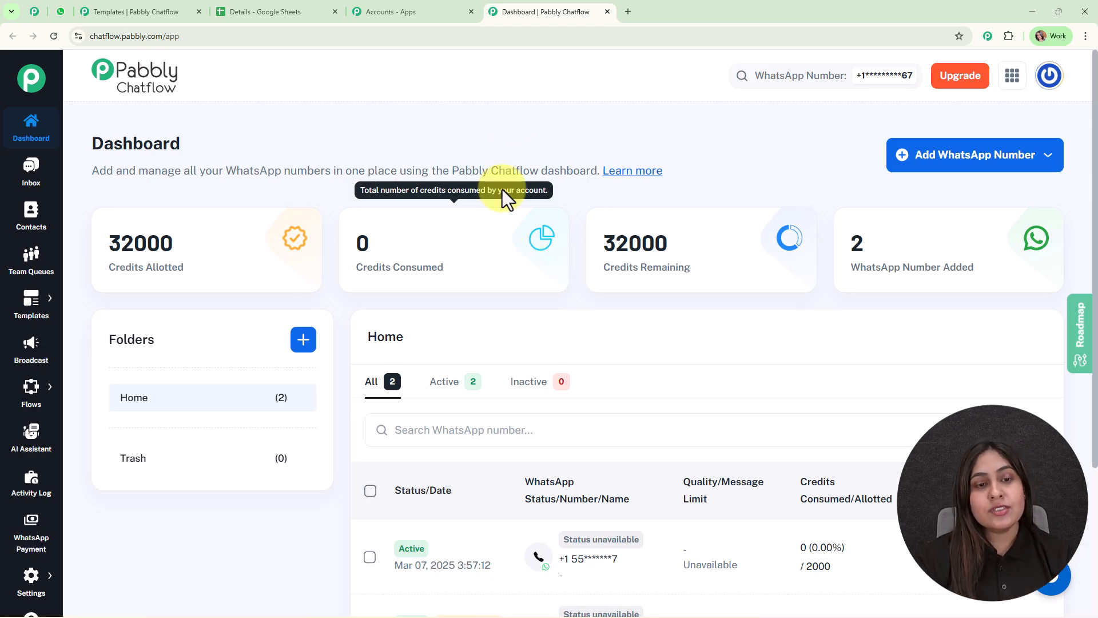
click(61, 11)
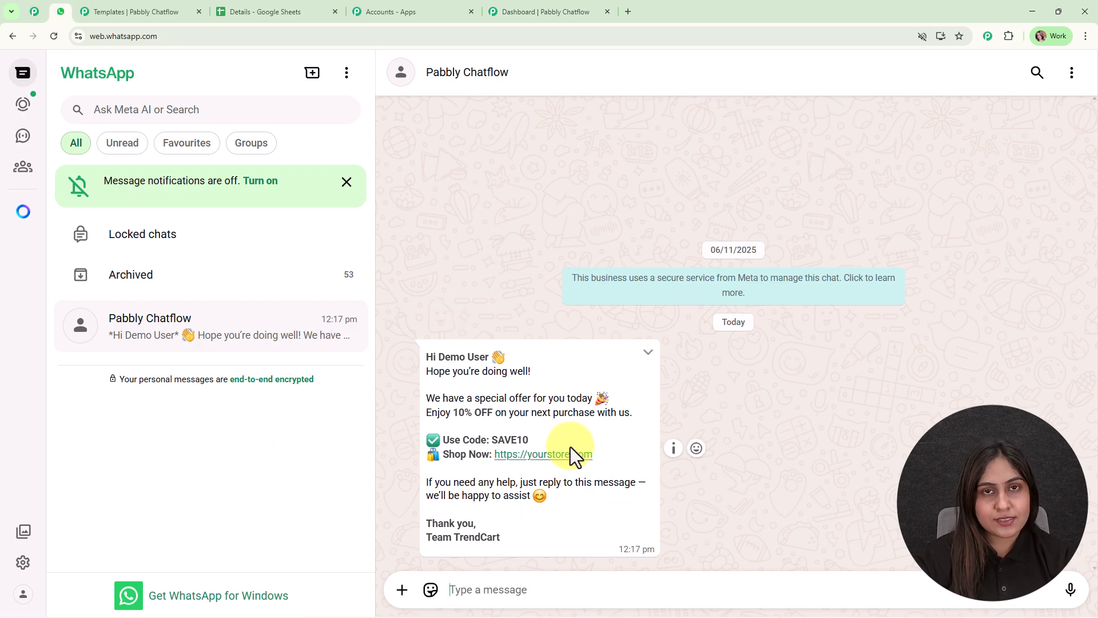
click(548, 11)
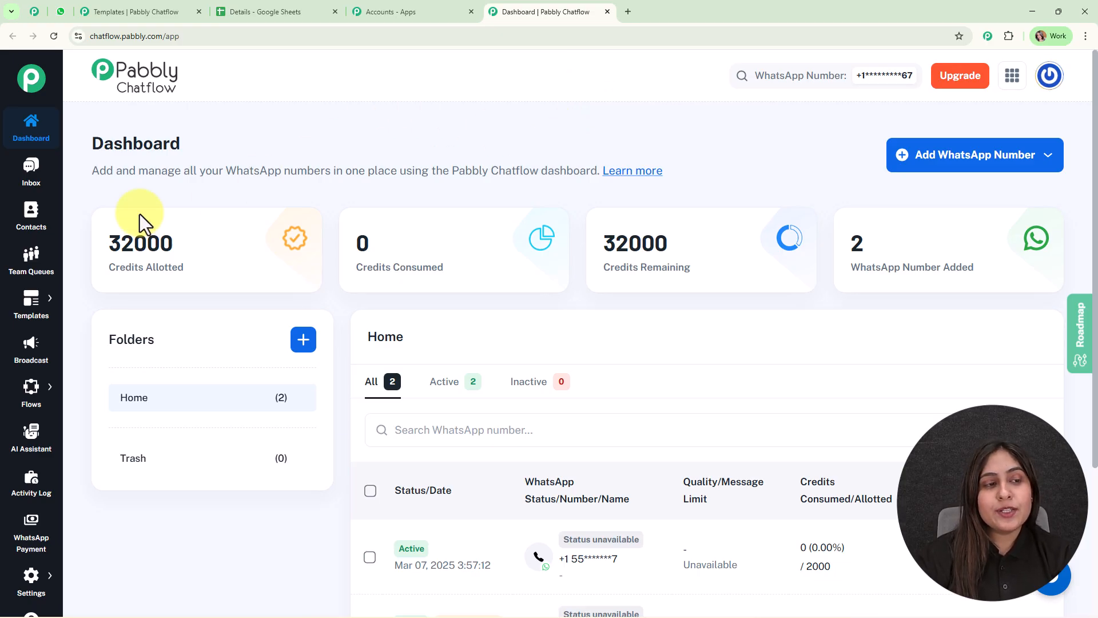
Switch to the Templates page, preview the ecomm message template and close the preview.
mouse_move(33, 308)
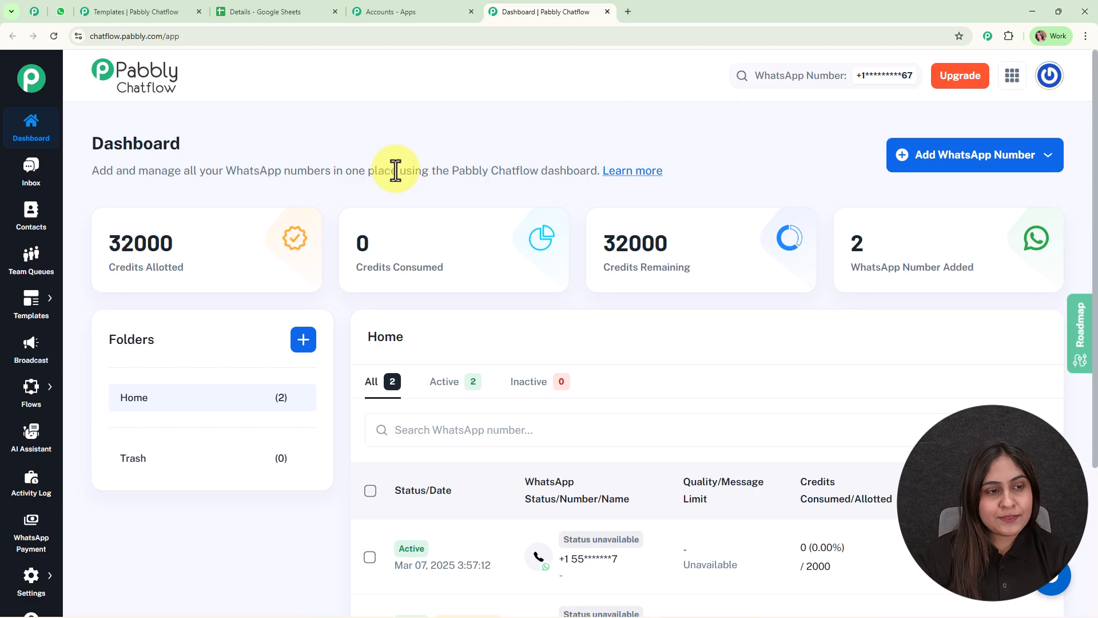
click(98, 11)
scroll(430, 520, down, 3)
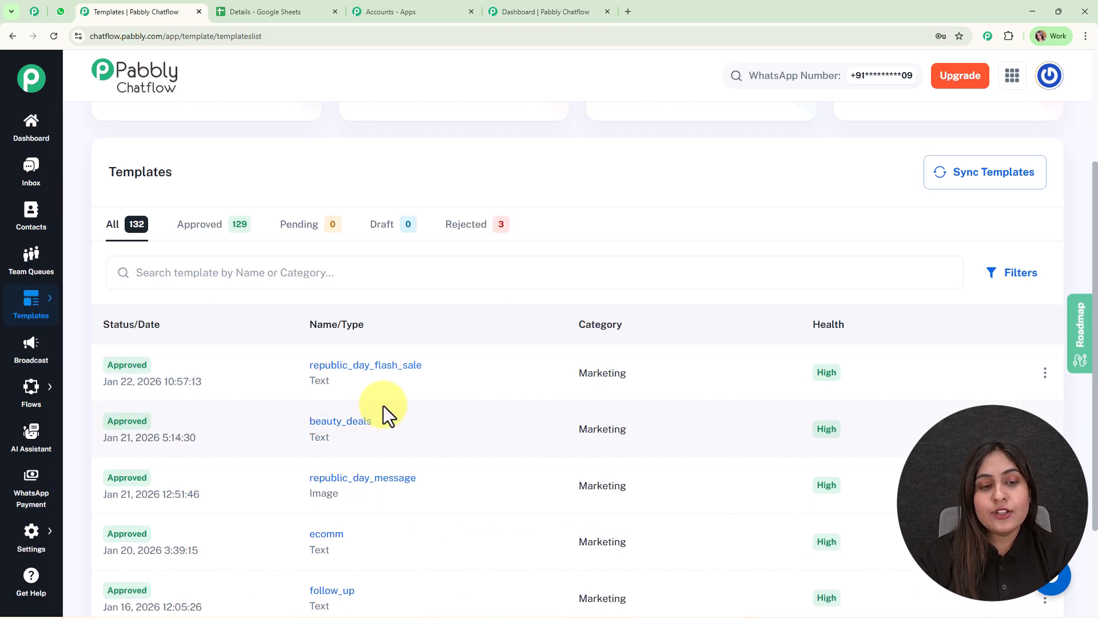
scroll(385, 366, down, 2)
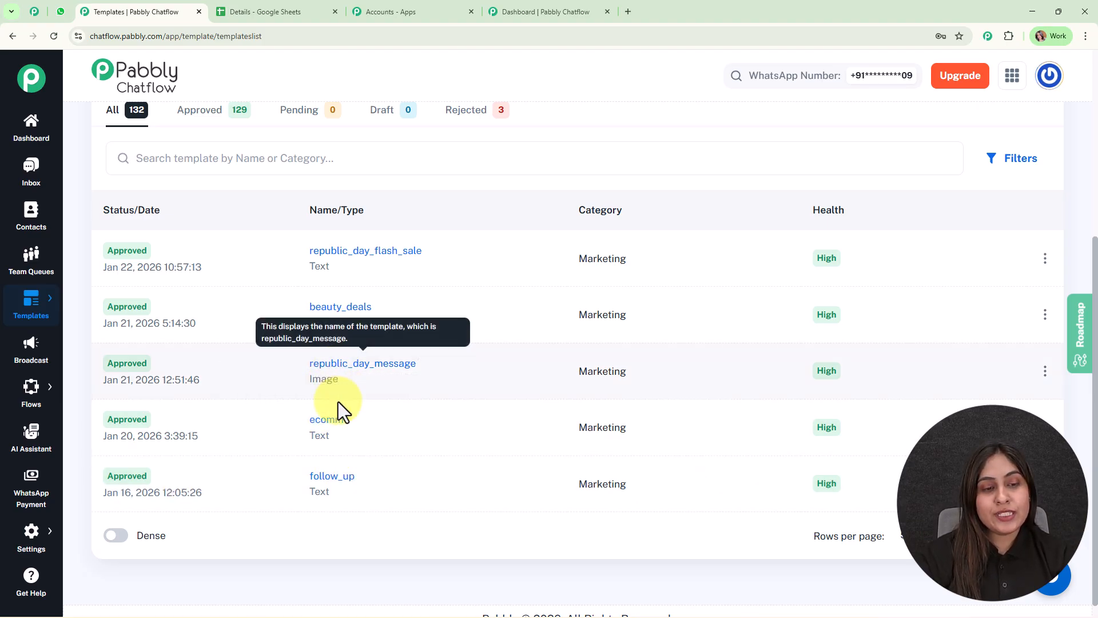
click(327, 422)
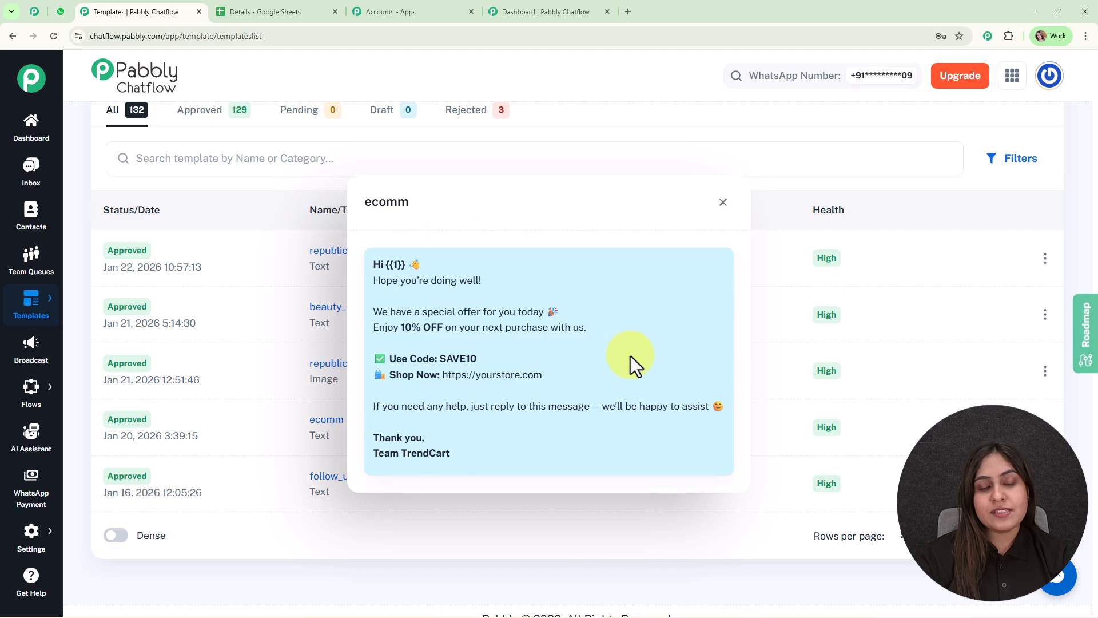
click(723, 202)
scroll(376, 454, up, 5)
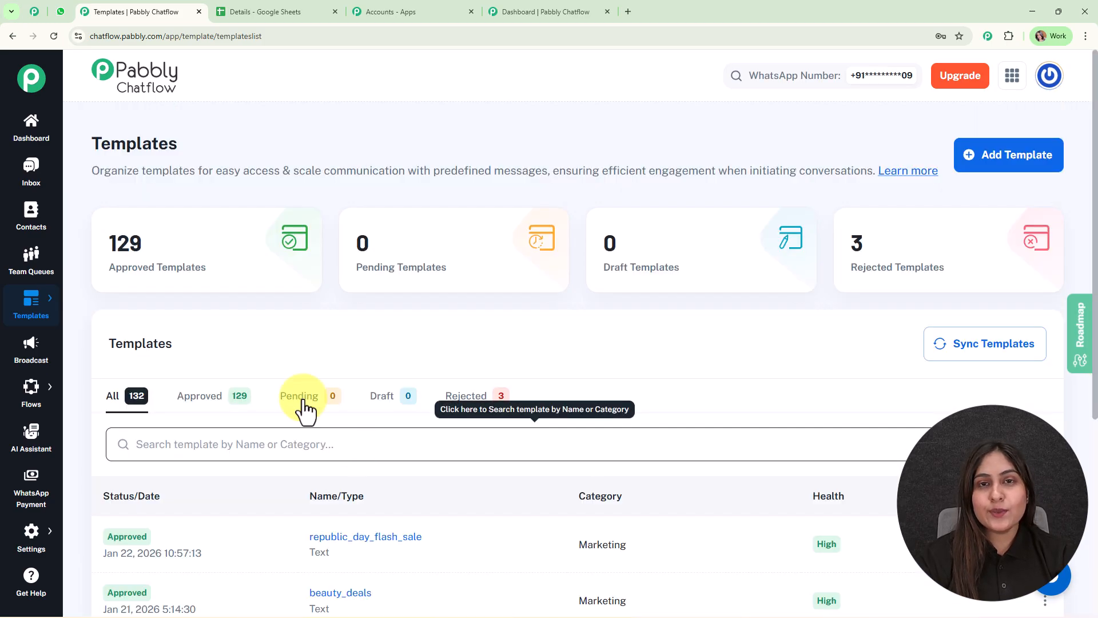
Open the new template form and review its category, name, language, type, header, footer and interactive action fields.
click(994, 163)
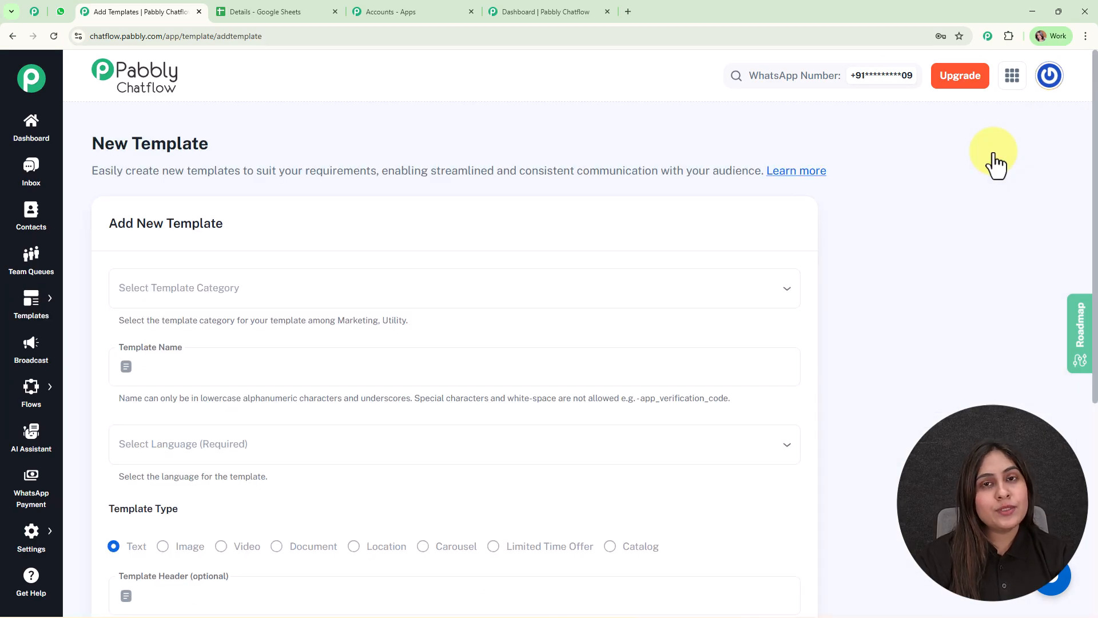
click(372, 363)
scroll(371, 354, down, 3)
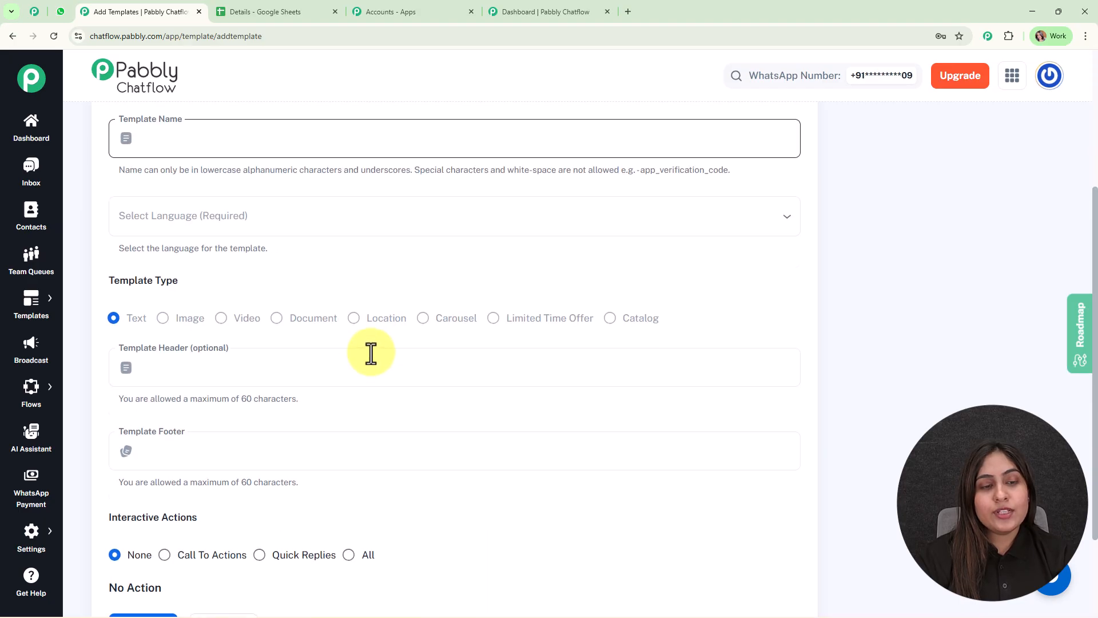
scroll(371, 354, down, 3)
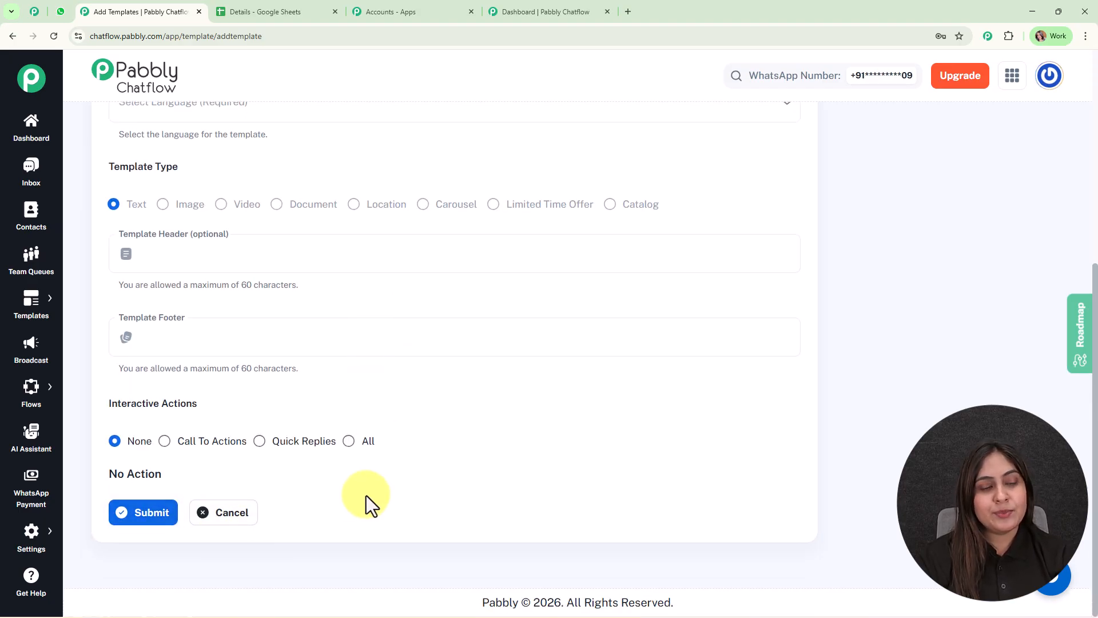
scroll(383, 494, up, 6)
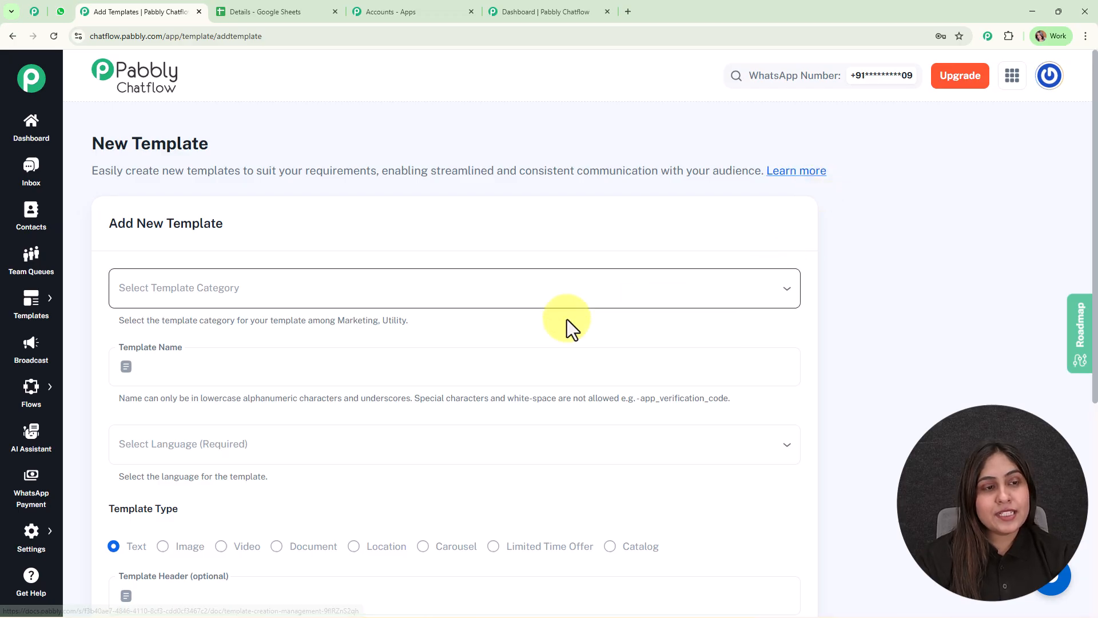
Go to the Broadcast section and start a new WhatsApp broadcast with the type Broadcast Campaign.
click(30, 359)
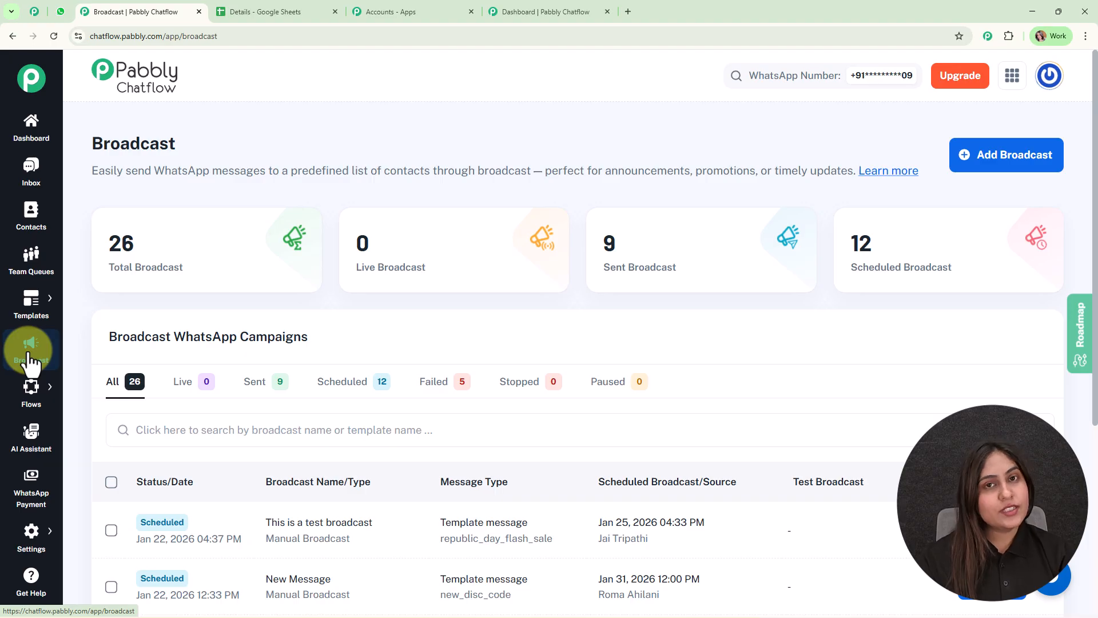
scroll(314, 471, down, 3)
scroll(313, 471, up, 3)
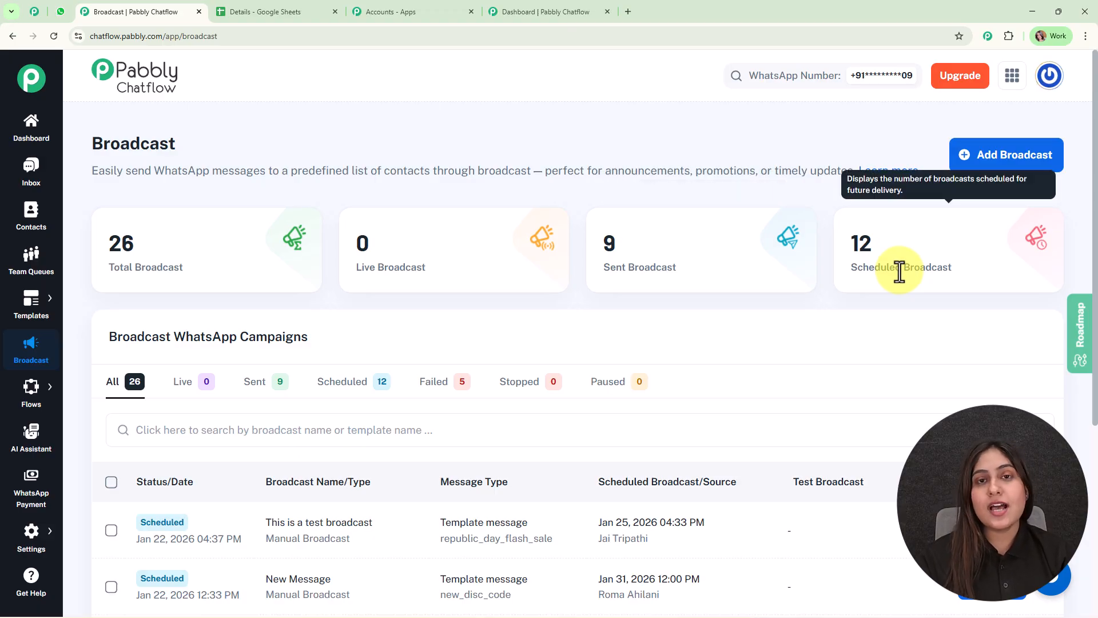
click(1009, 153)
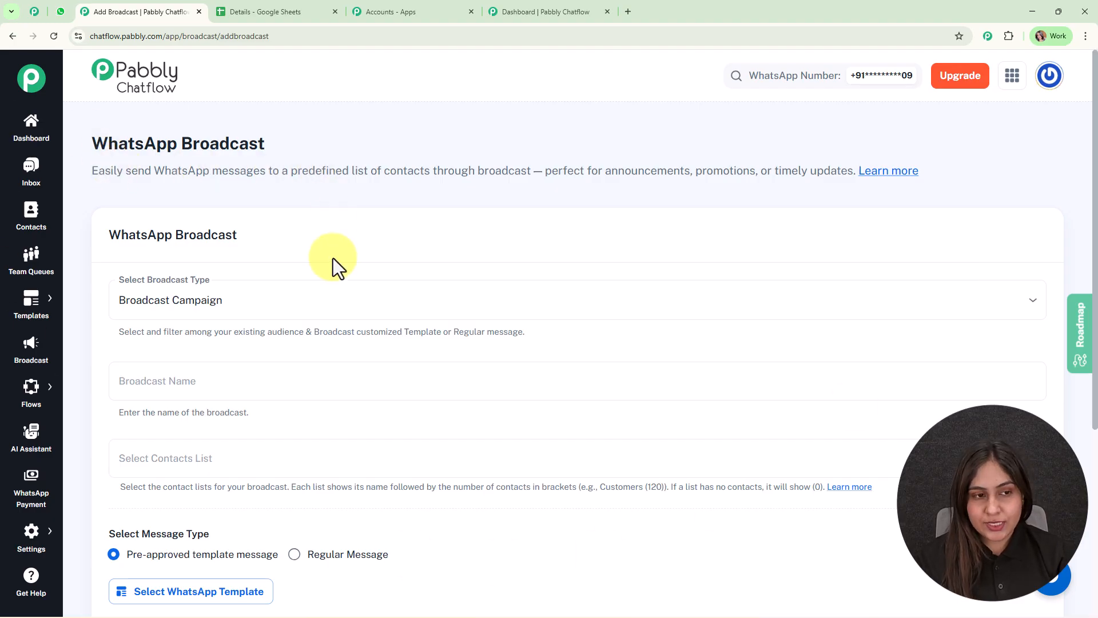
scroll(333, 257, down, 2)
click(222, 181)
click(237, 228)
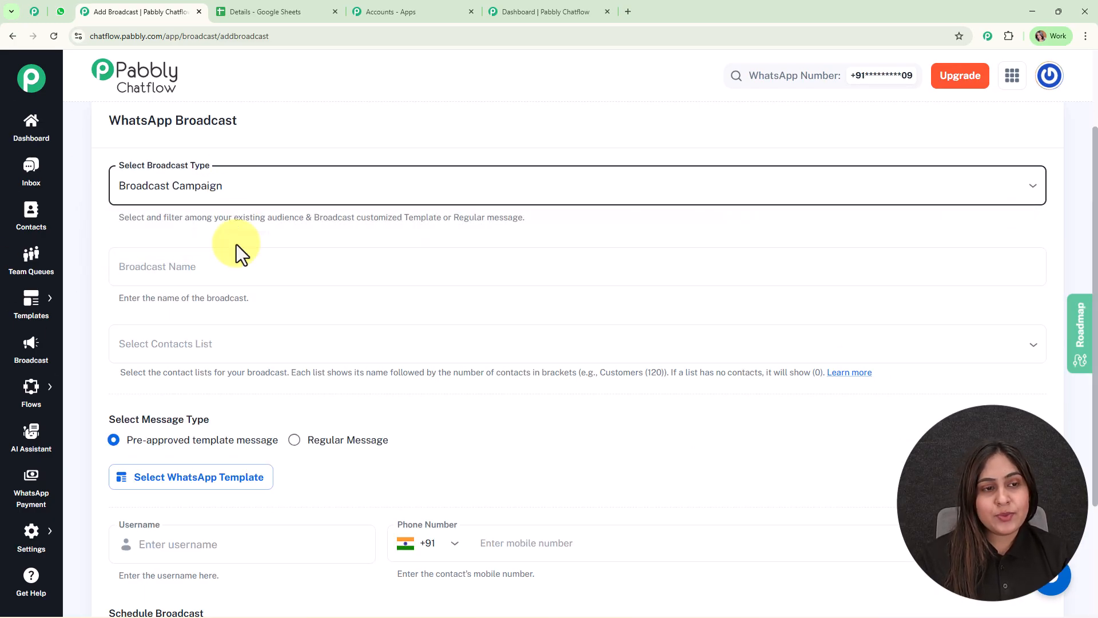
Name the broadcast "New Message".
click(235, 262)
text(New Message)
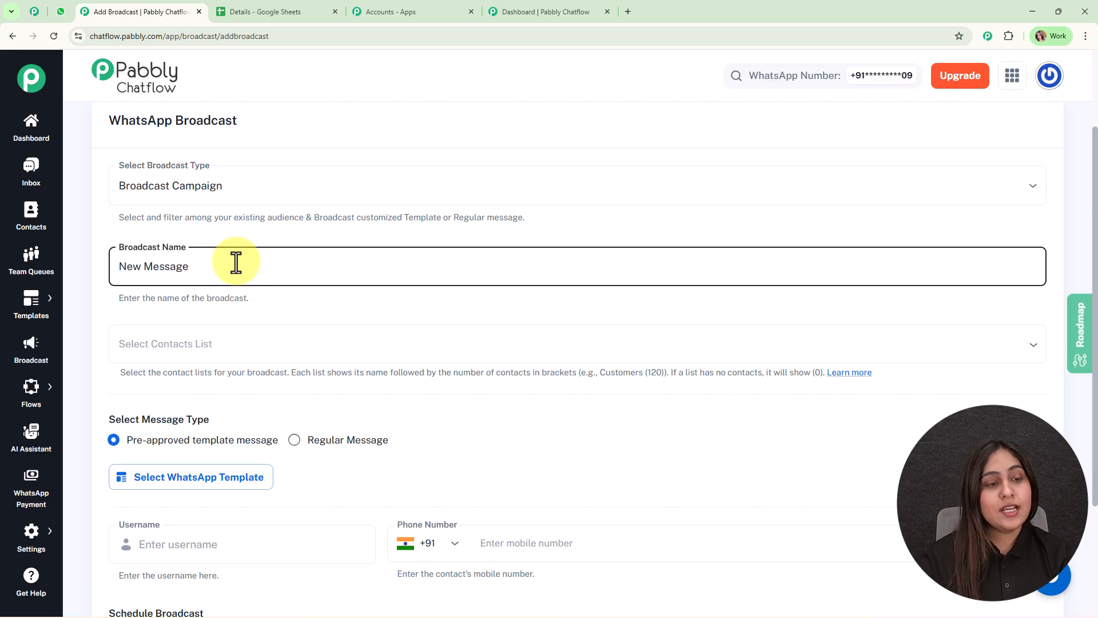
Switch to the Details spreadsheet in Google Sheets to review the contacts' names, phones and tags, and return to the broadcast form.
scroll(236, 262, down, 2)
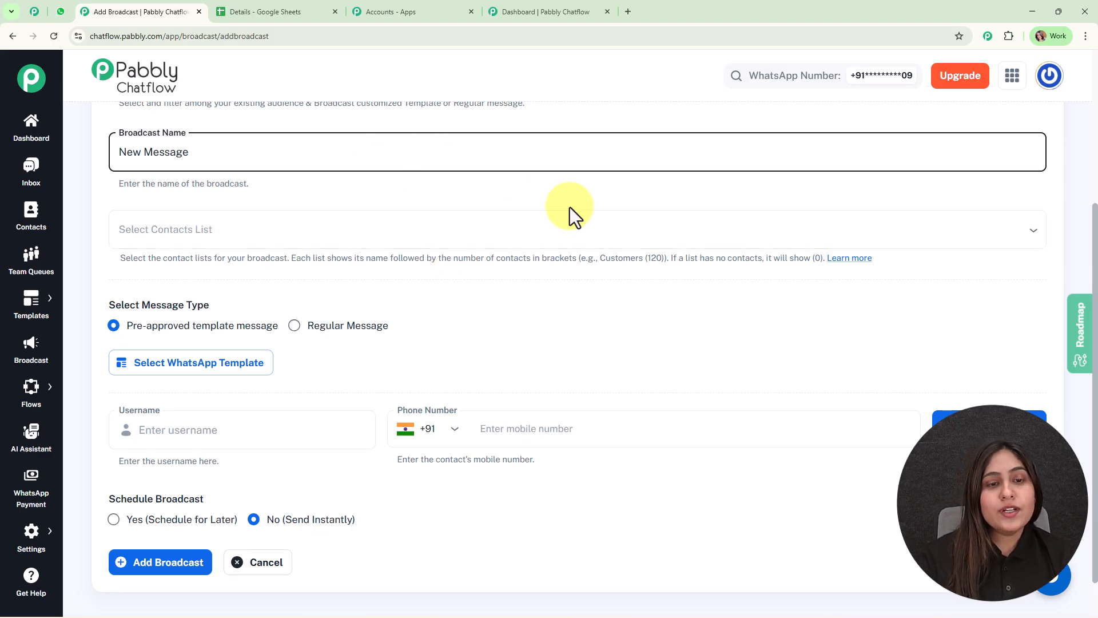
click(270, 8)
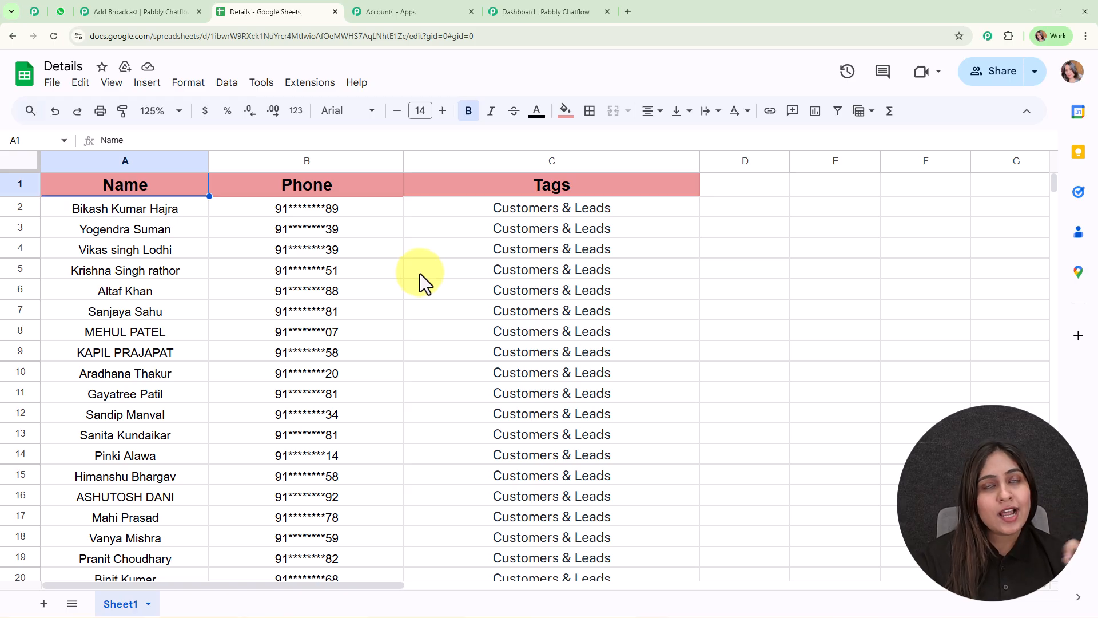
click(120, 5)
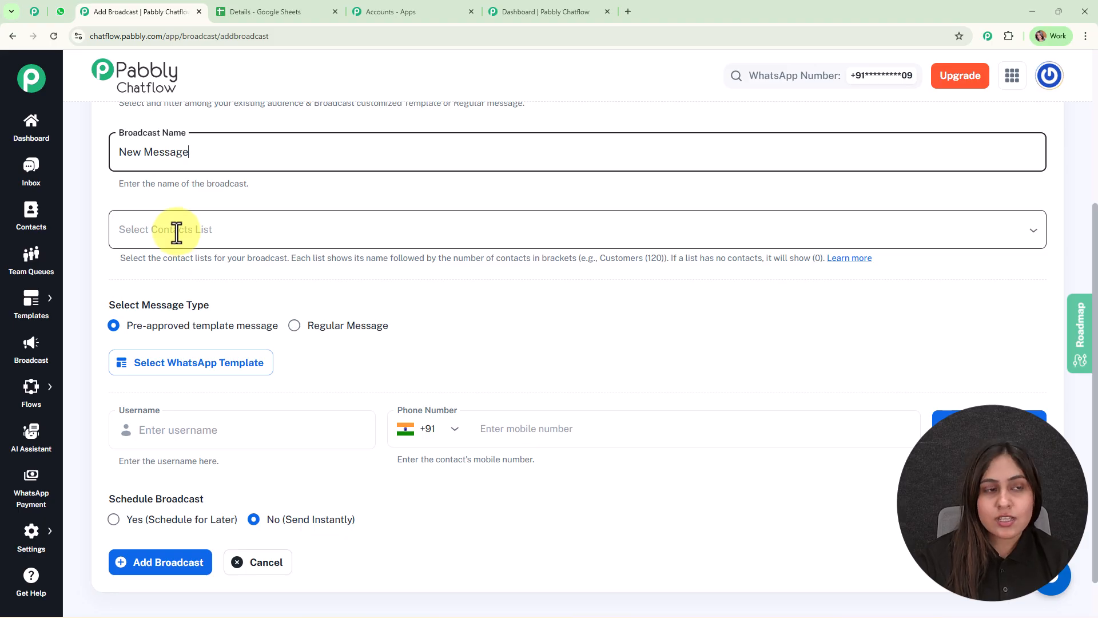
Open the Chatflow Contacts page in a separate tab, review the contact lists and bring up the Add Bulk Contacts form.
right_click(28, 214)
click(86, 226)
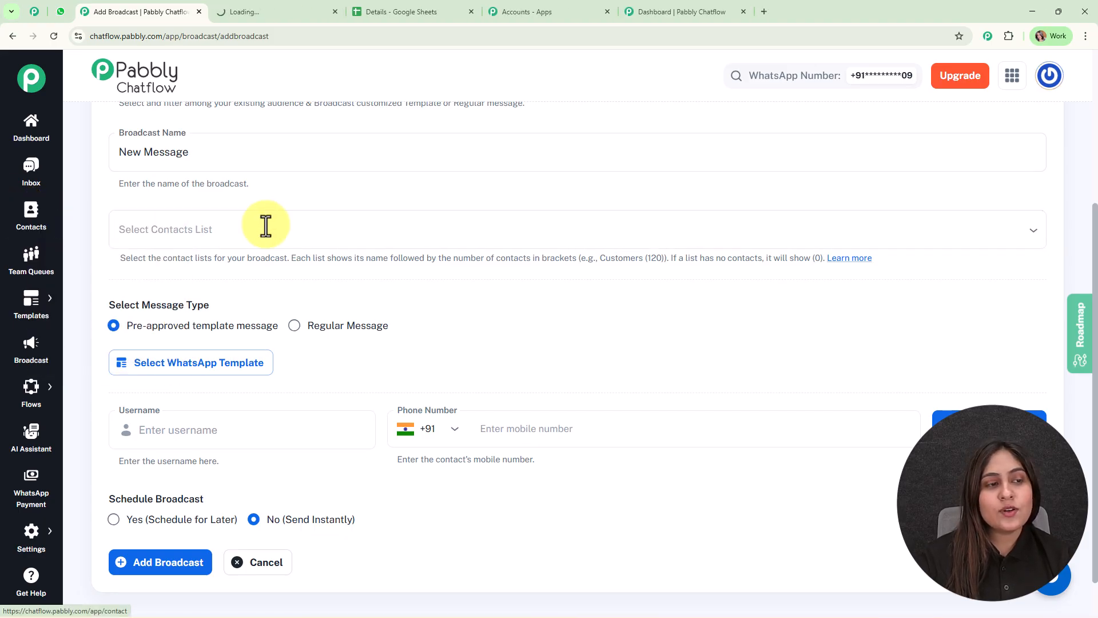
click(290, 15)
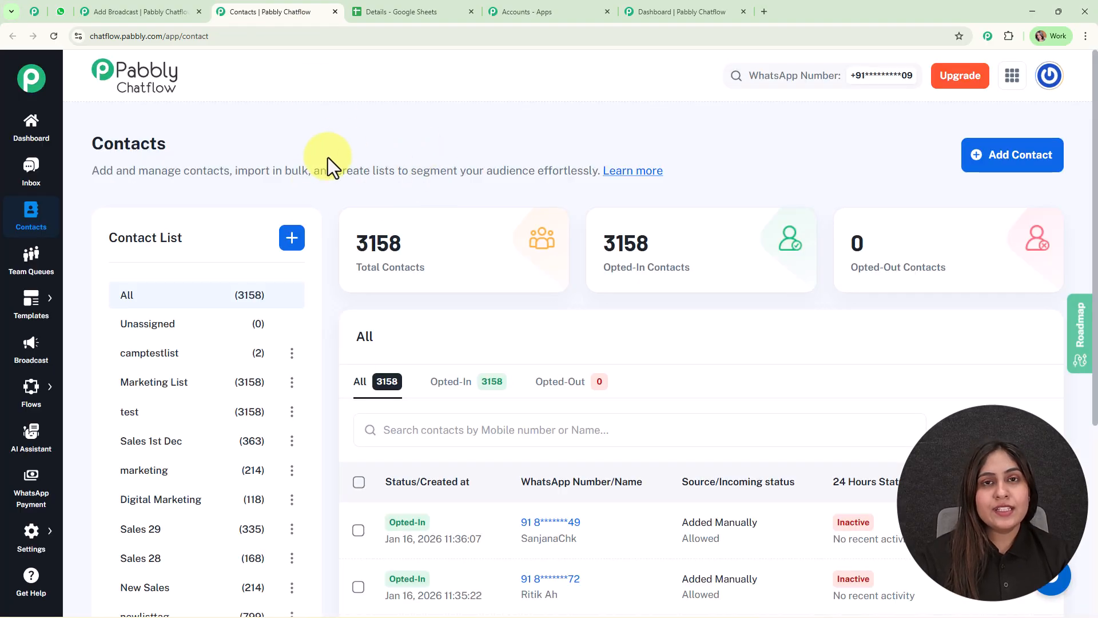
scroll(314, 306, down, 3)
scroll(217, 444, up, 1)
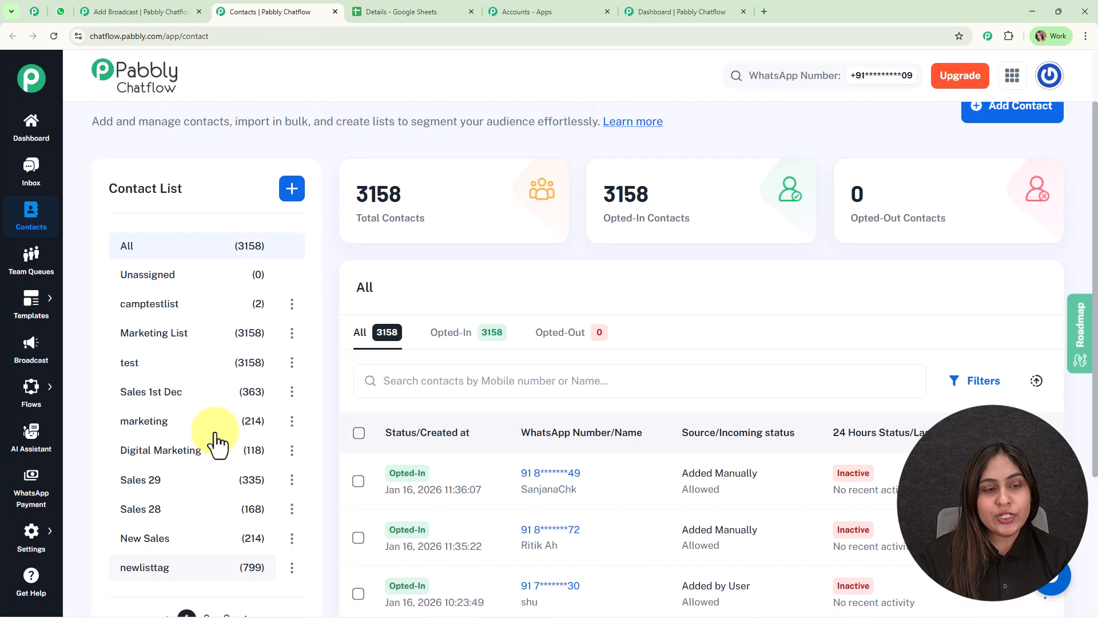
scroll(217, 444, up, 2)
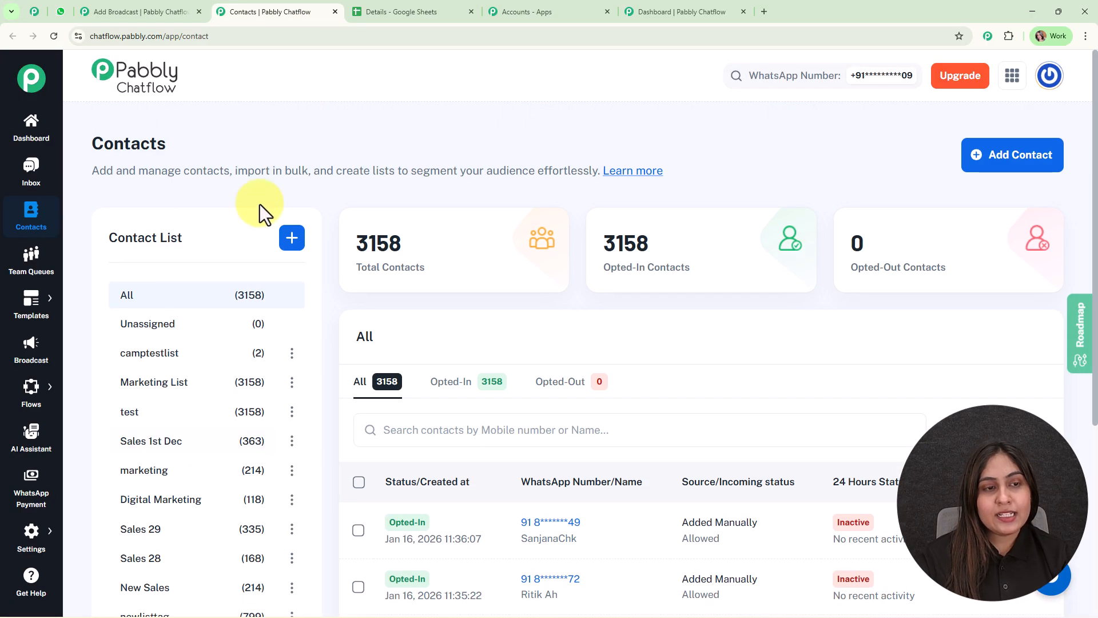
click(997, 166)
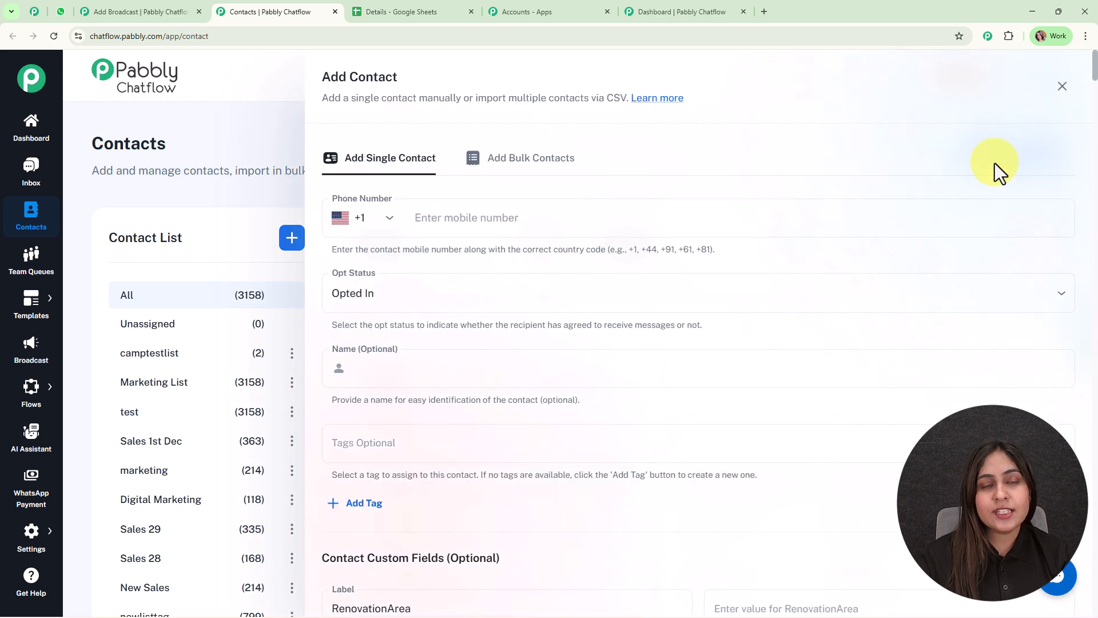
click(518, 166)
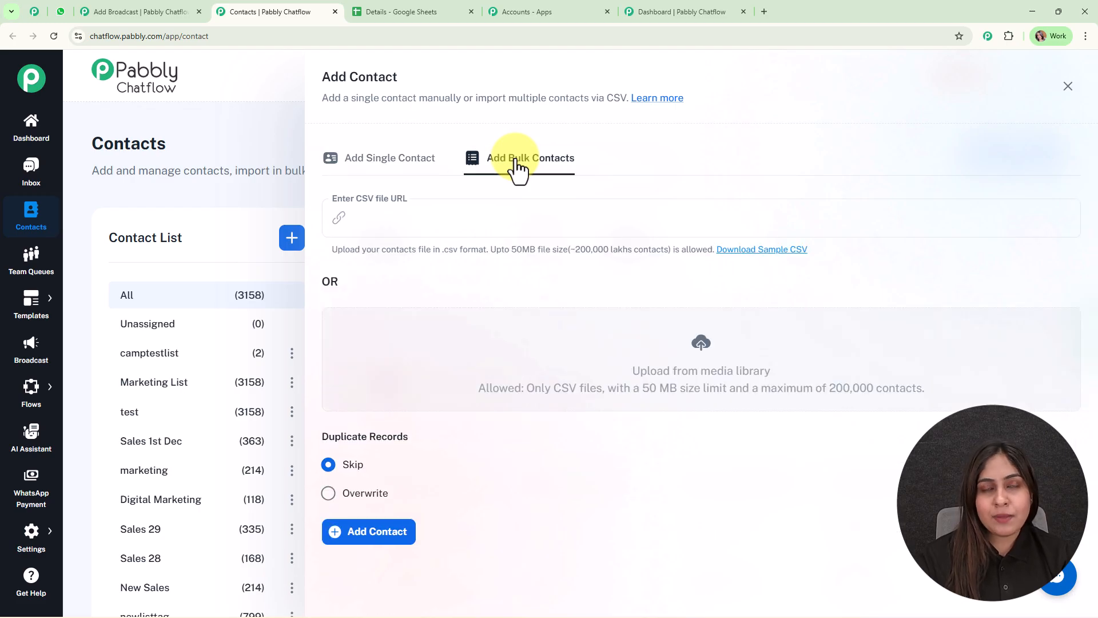
View the form for adding a single contact and return to the bulk contacts form.
click(378, 171)
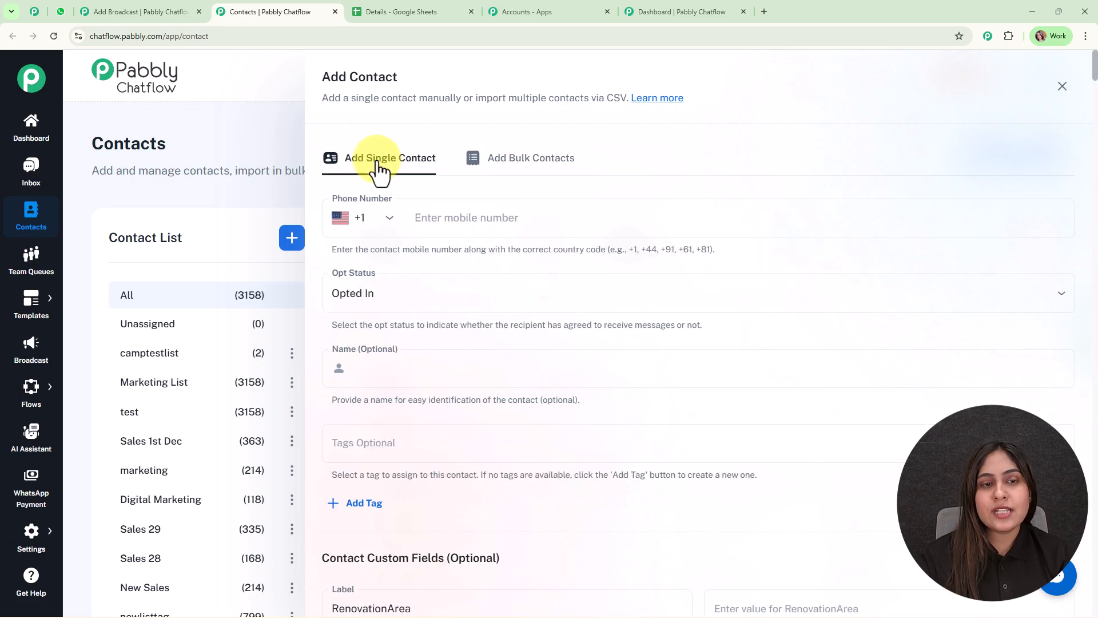
click(538, 174)
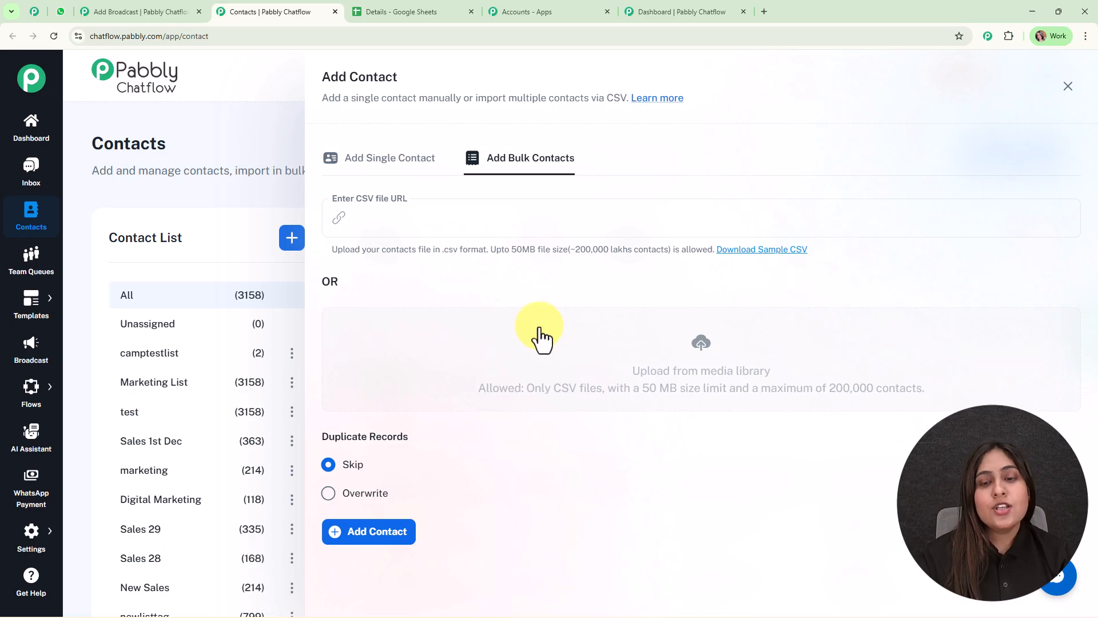
Switch to the Details spreadsheet in Google Sheets and download it as a Comma Separated Values (.csv) file.
click(439, 6)
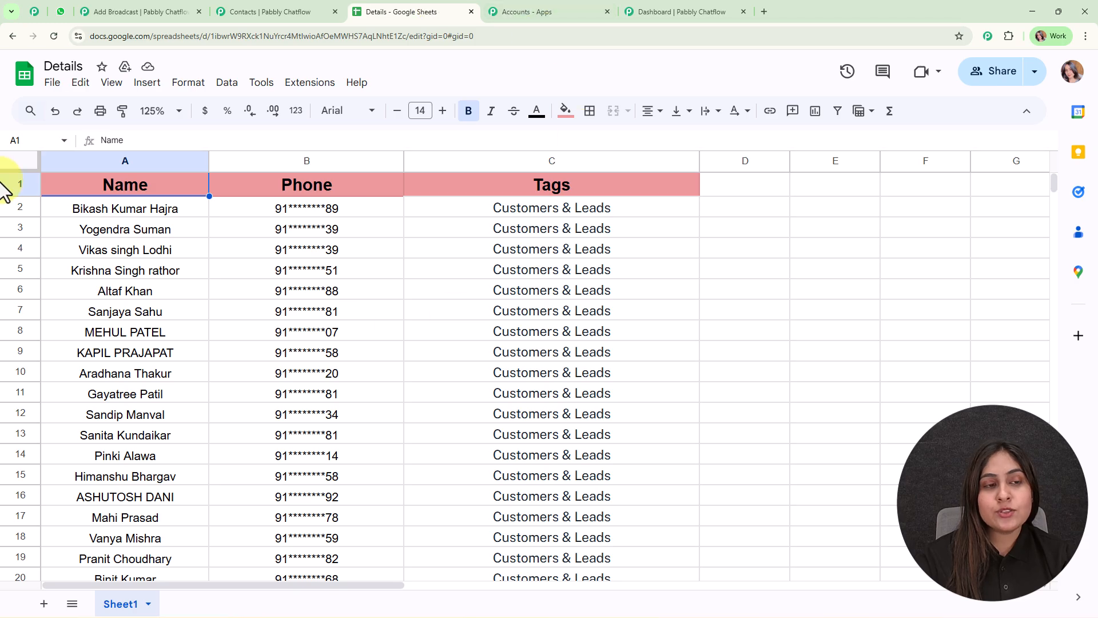
click(52, 83)
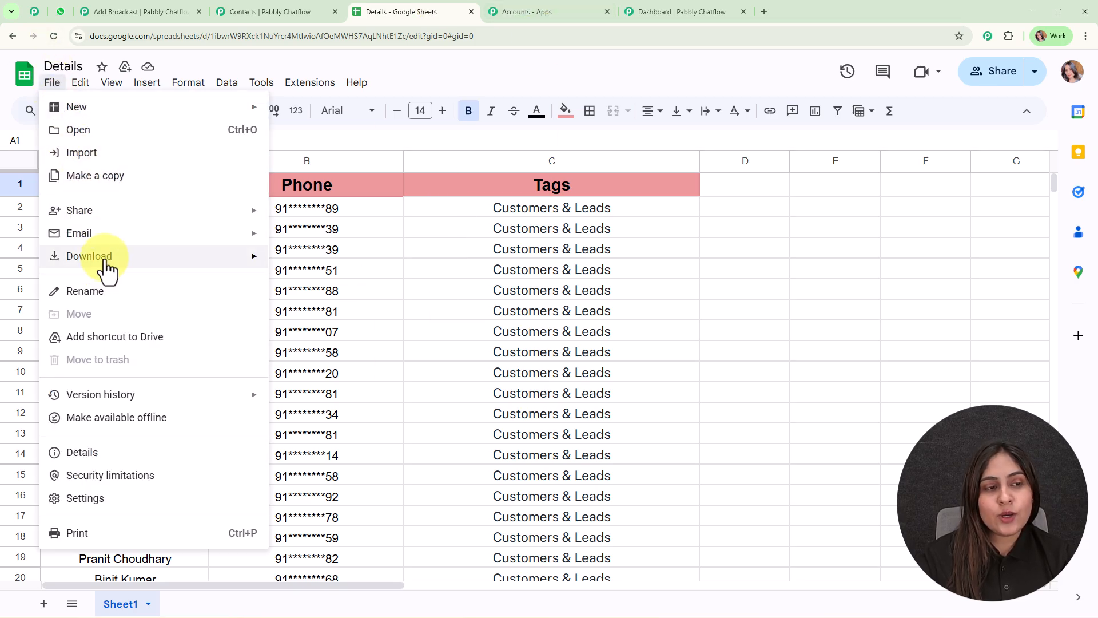
mouse_move(152, 258)
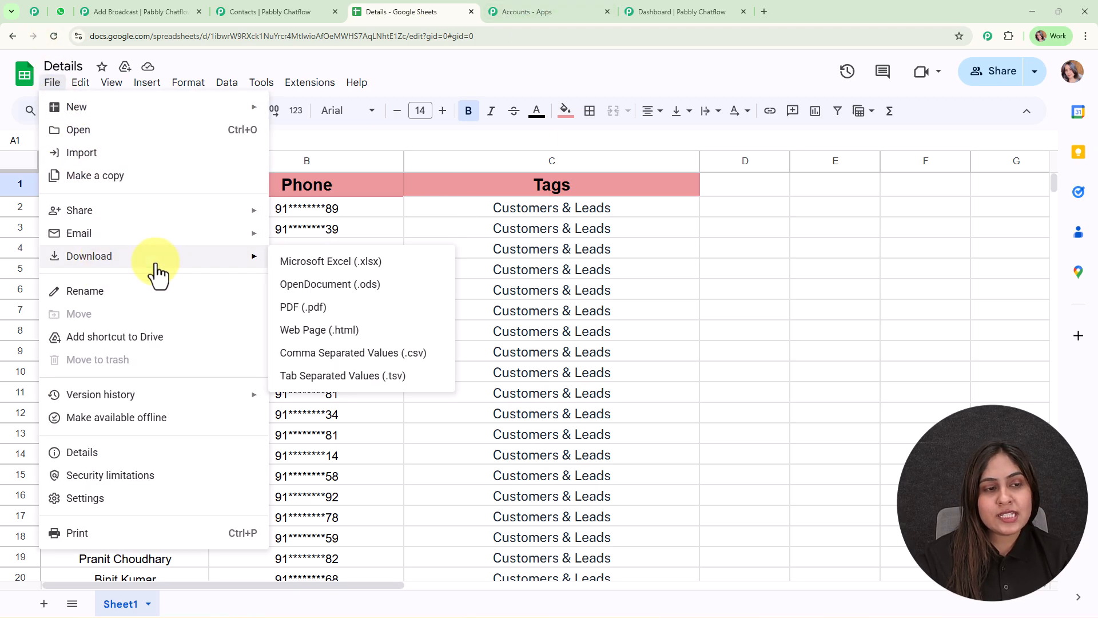
click(397, 353)
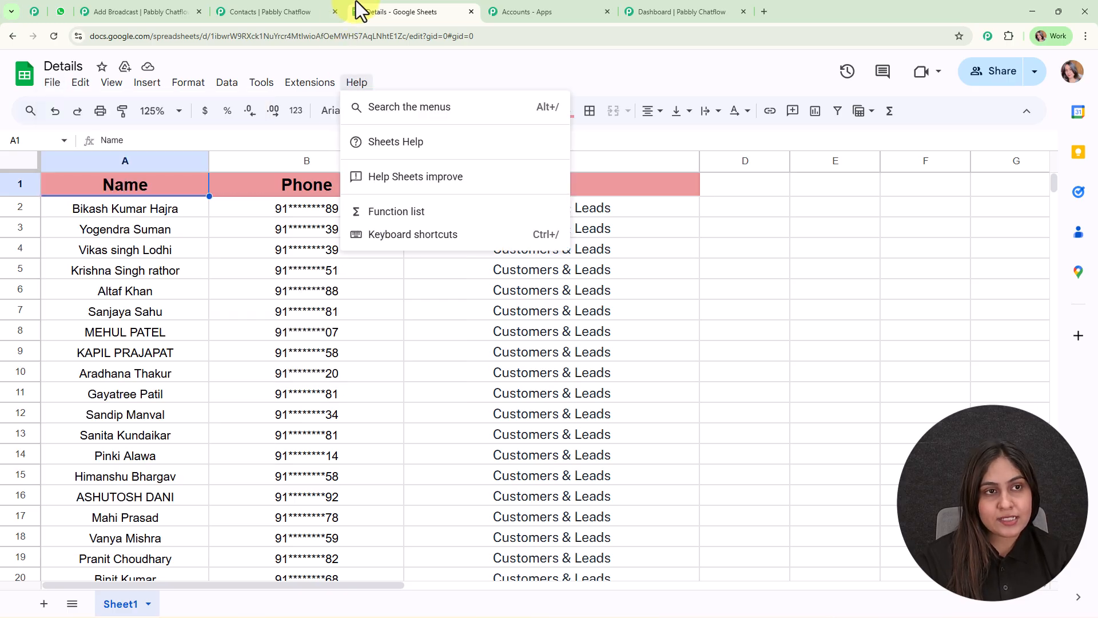
Return to the Chatflow Contacts page, review the CSV import options, close the form without importing and look through the contact lists.
click(275, 11)
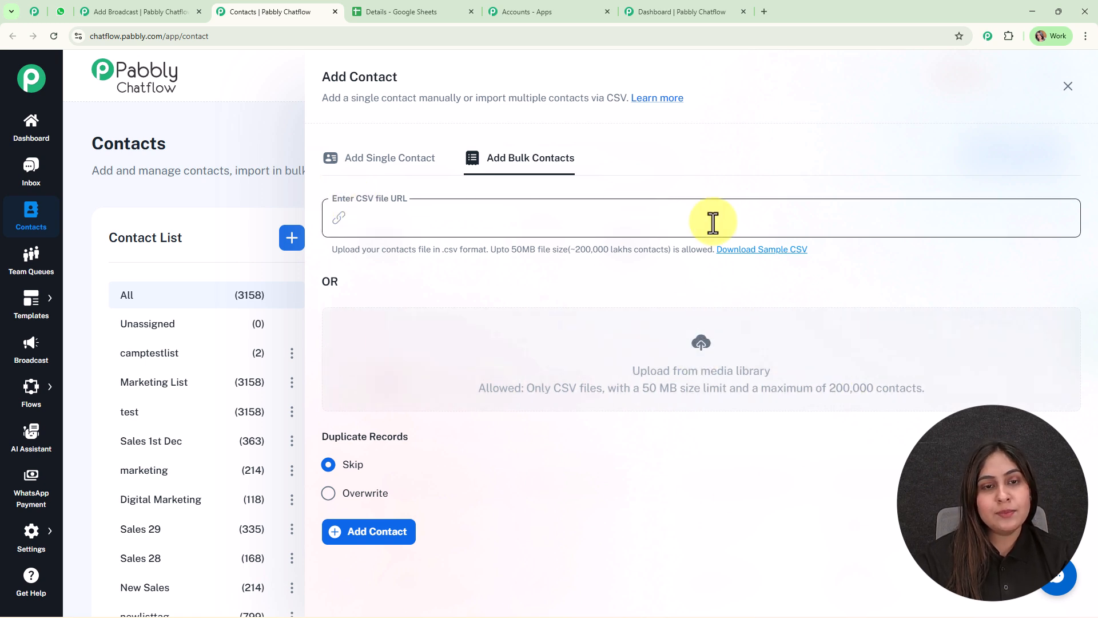
mouse_move(406, 472)
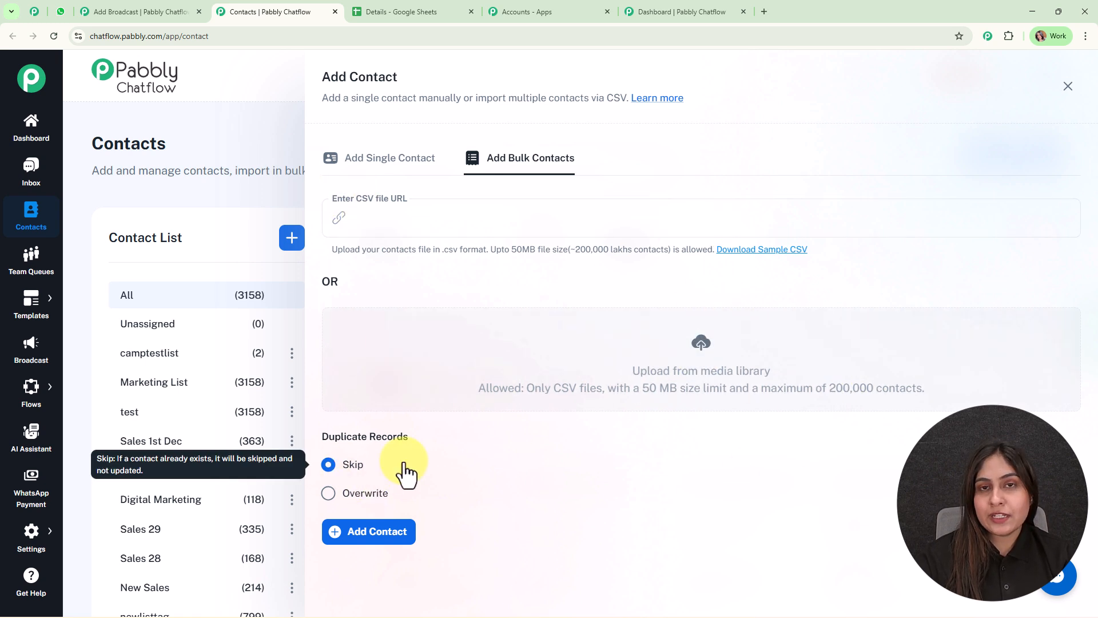
click(1068, 86)
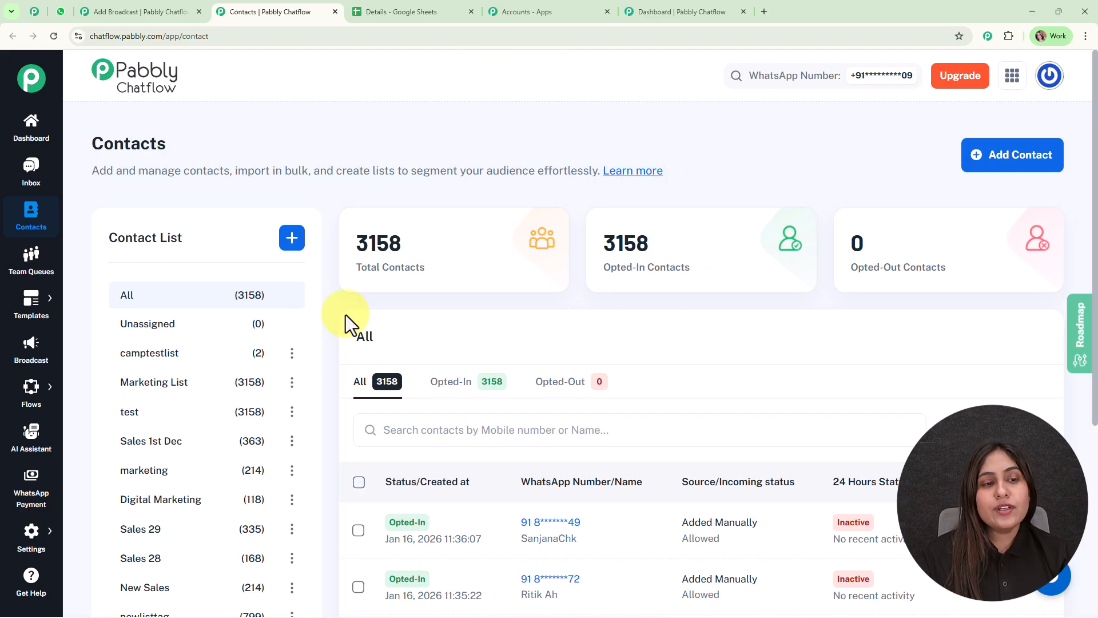
scroll(311, 369, down, 3)
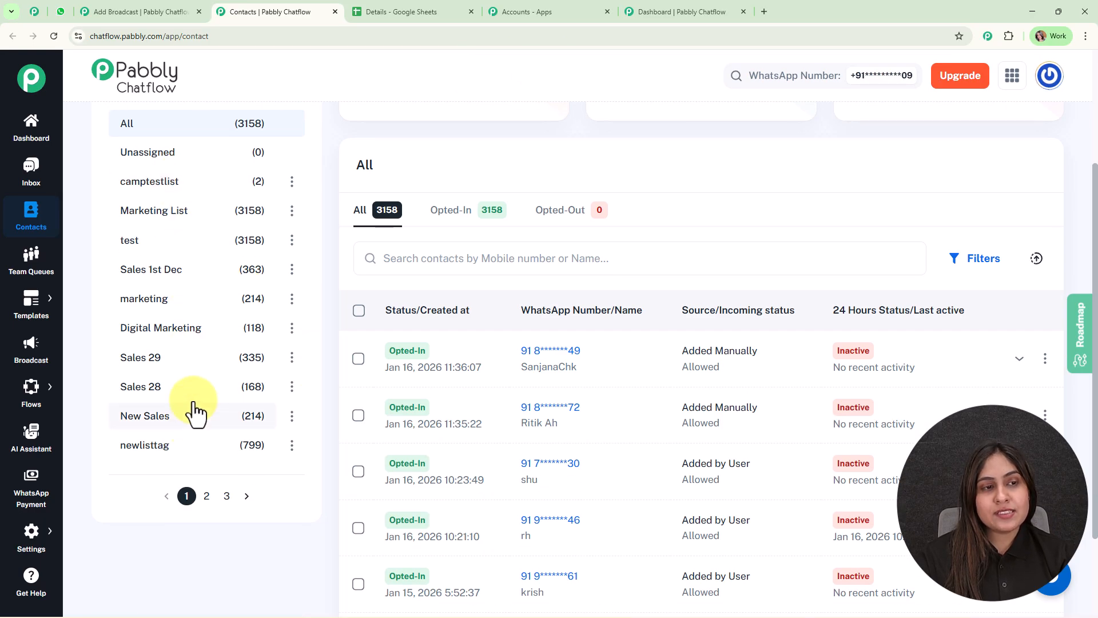
Go back to the broadcast form and choose New List as its contacts list.
click(127, 8)
click(228, 216)
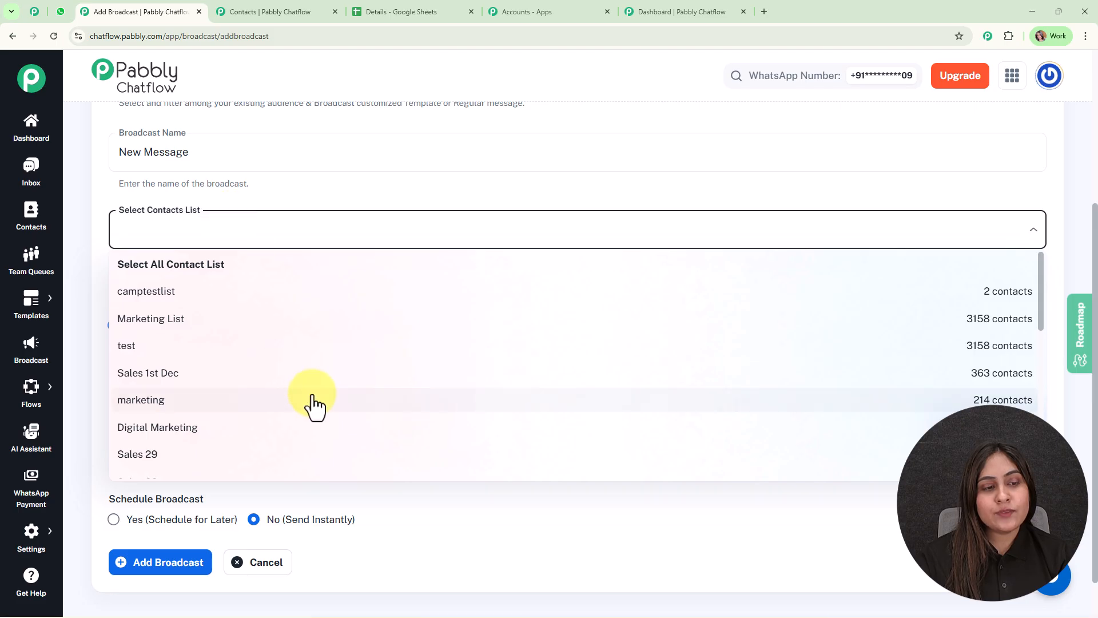
scroll(312, 404, down, 2)
scroll(312, 407, down, 5)
click(349, 389)
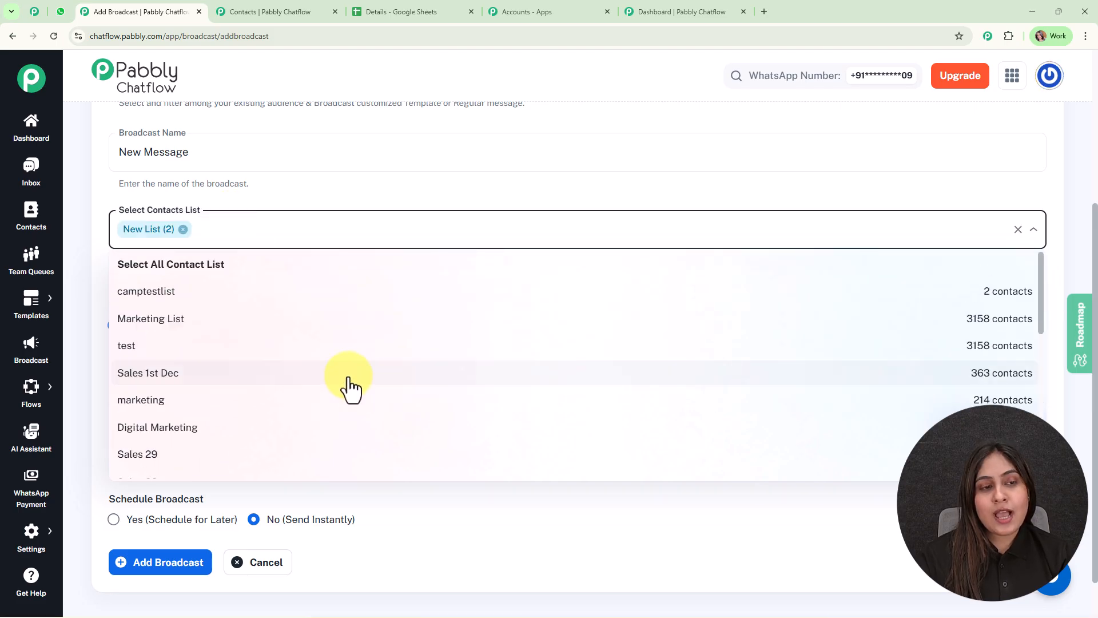
Try adding the Digital Marketing and Sales 28 lists to the broadcast's contacts, and remove both again.
click(349, 429)
click(343, 453)
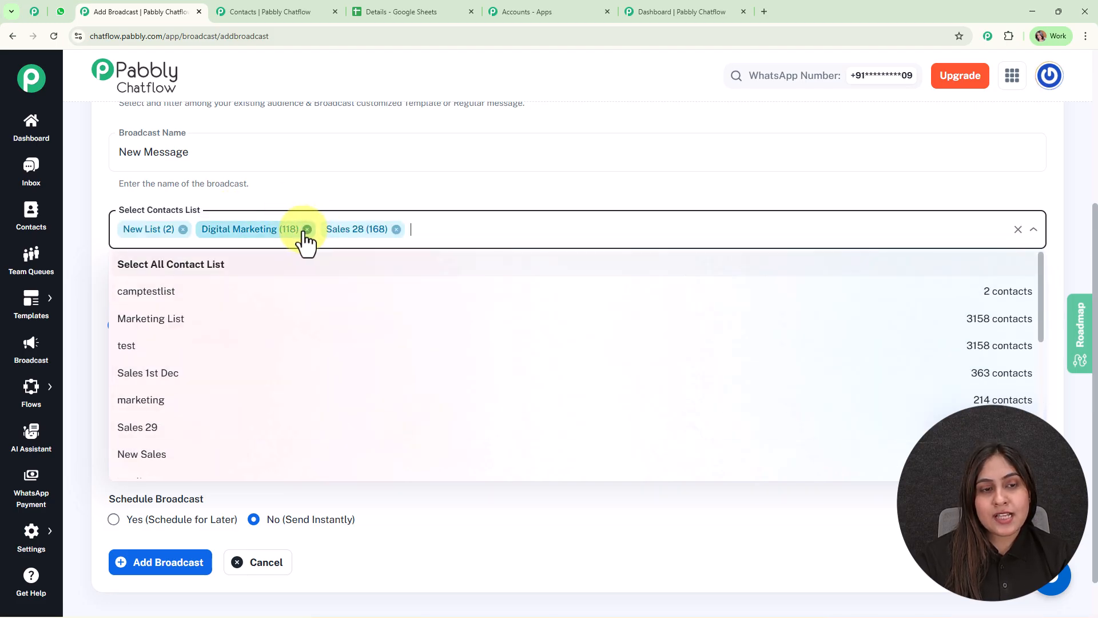
click(302, 229)
click(272, 229)
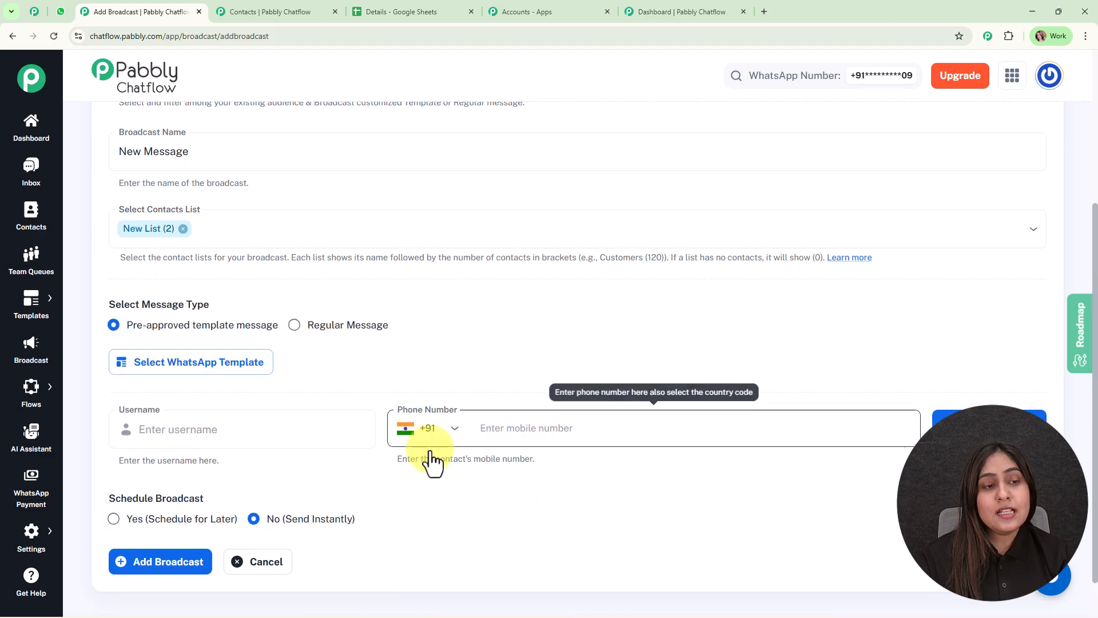
Try the Regular Message type with a Text message reading "hfhrthv", and switch back to Pre-approved template message.
scroll(212, 286, down, 1)
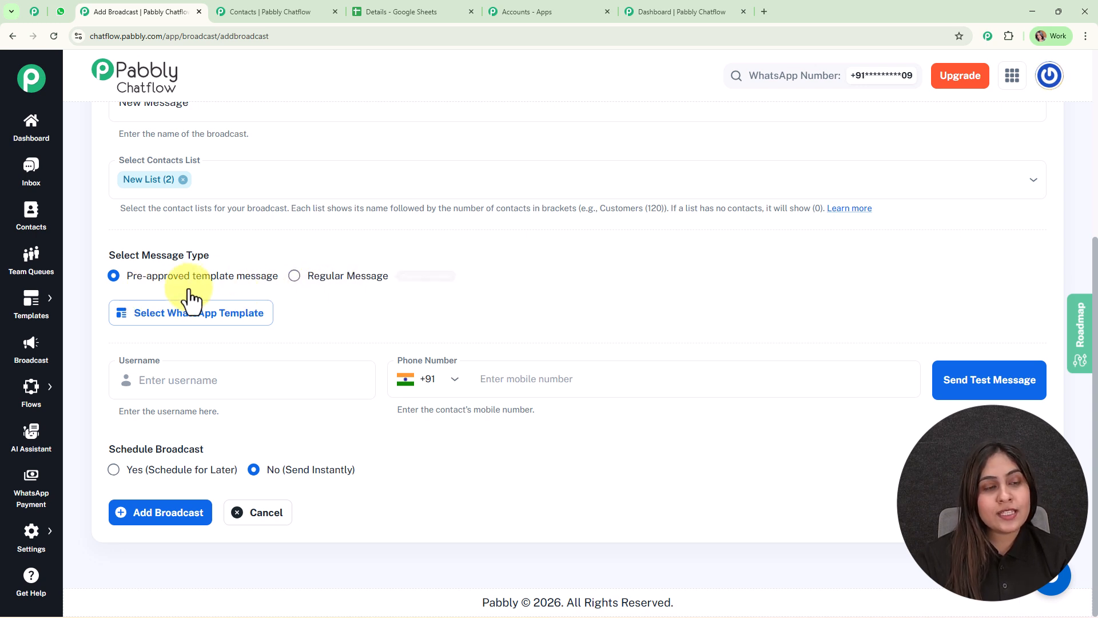
click(315, 280)
click(324, 321)
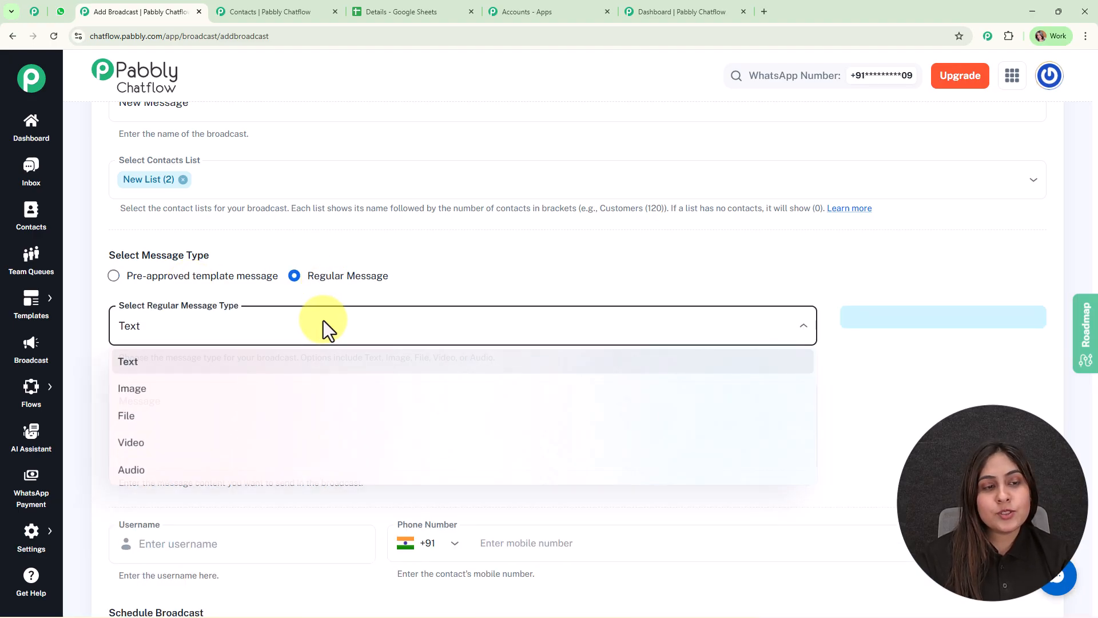
click(473, 273)
click(454, 404)
text(hfhrthv)
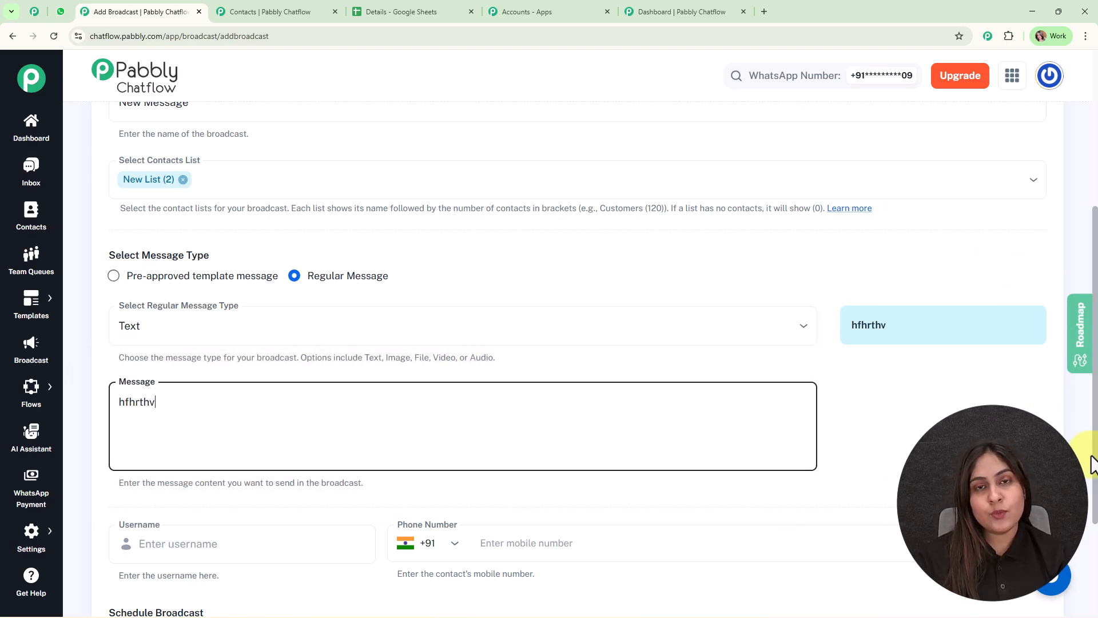
click(193, 278)
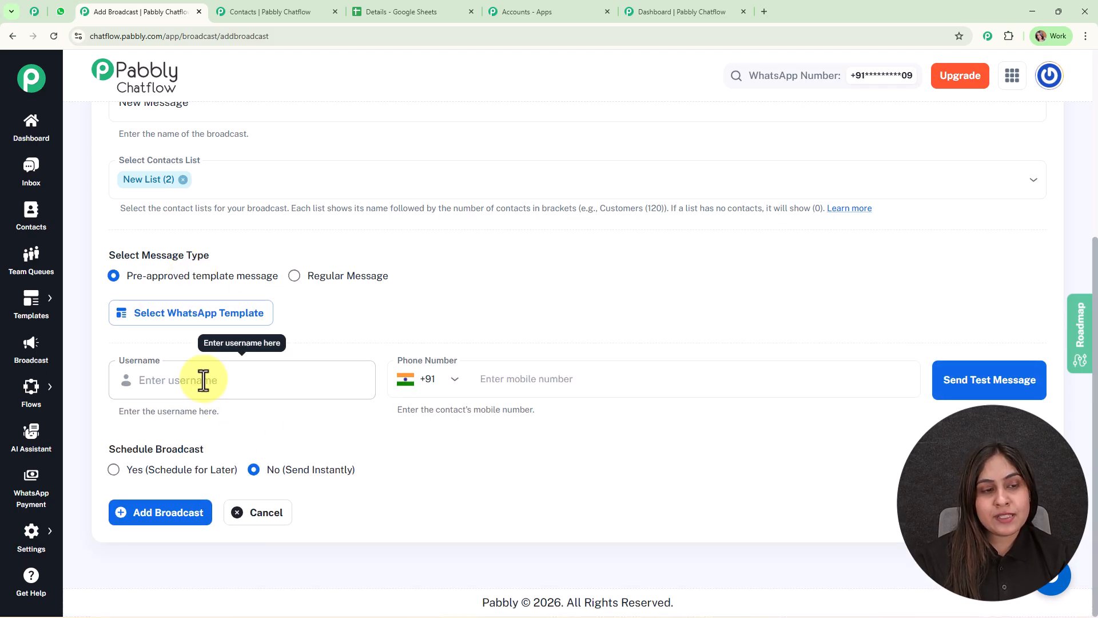
Choose the approved WhatsApp template ecomm for the broadcast and clear its Body Field 1.
click(198, 316)
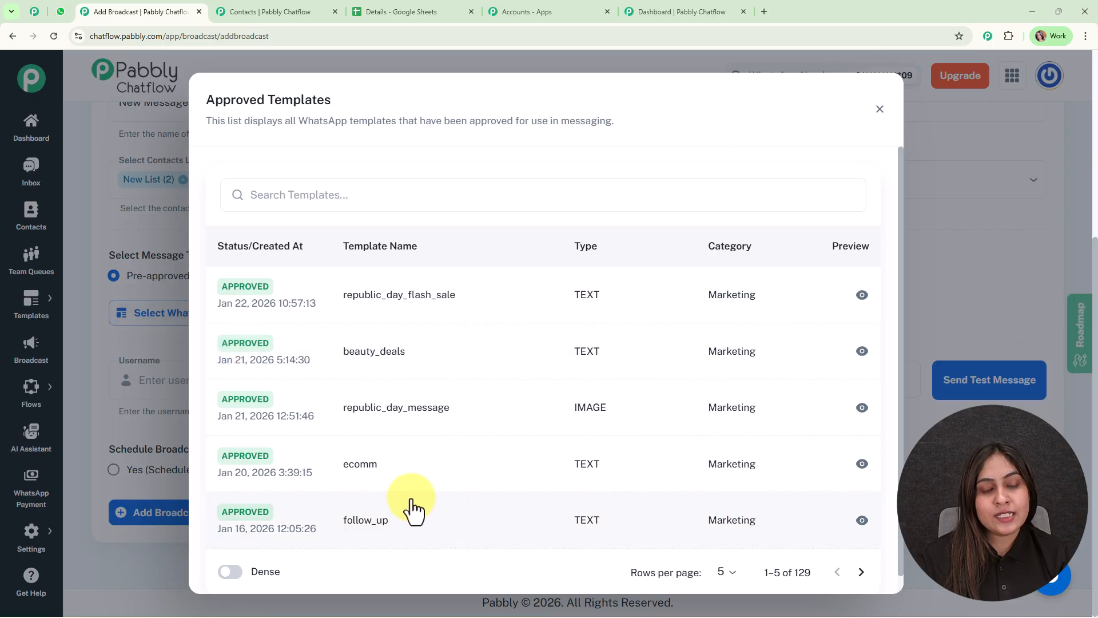
click(360, 475)
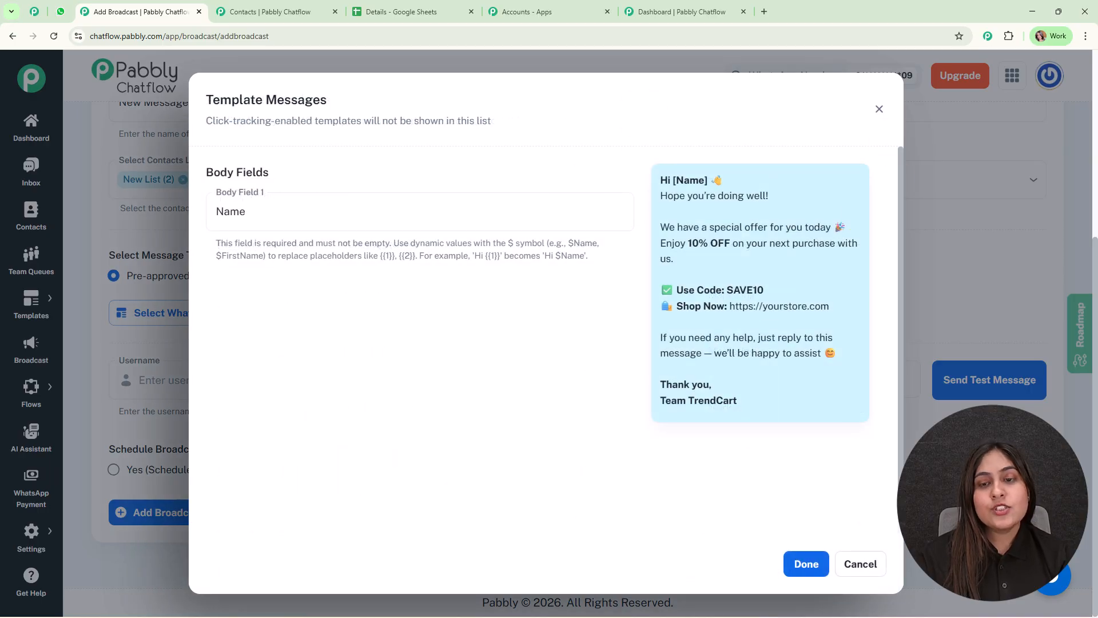
drag(257, 214, 162, 212)
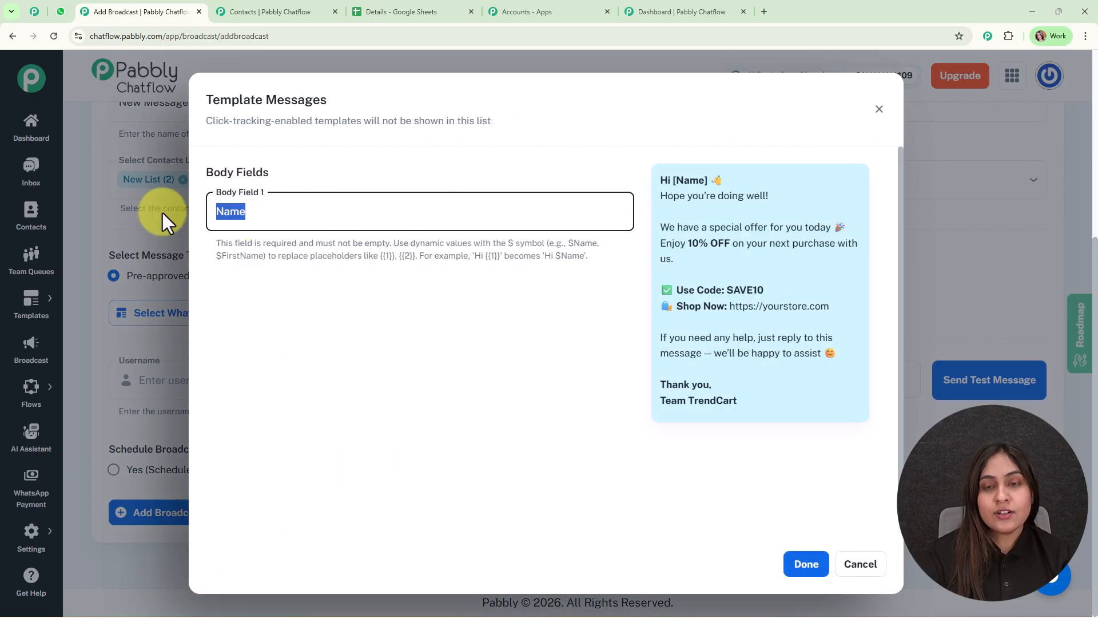
key(BackSpace)
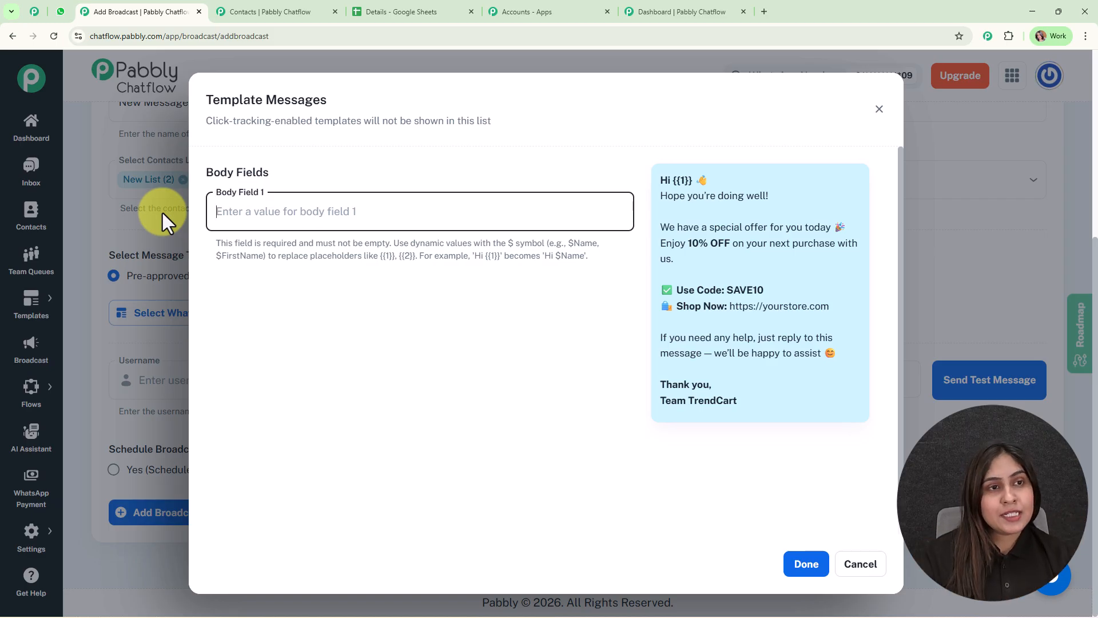
In the Contacts browser tab, open the Contact Custom Fields settings, review the available fields and copy the Name field's variable.
click(272, 11)
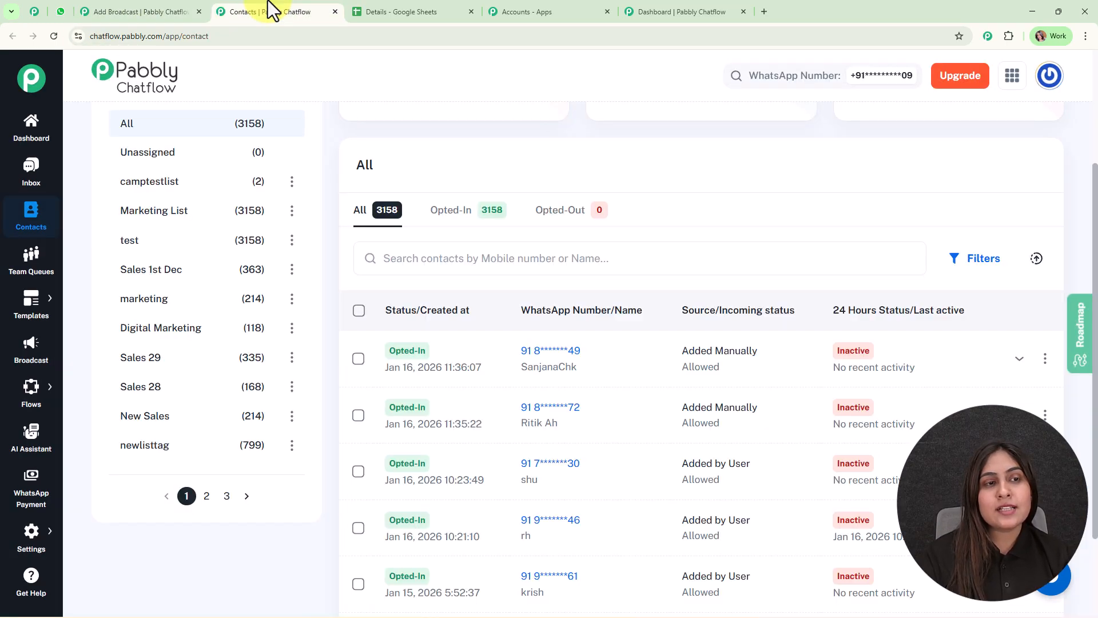
mouse_move(14, 535)
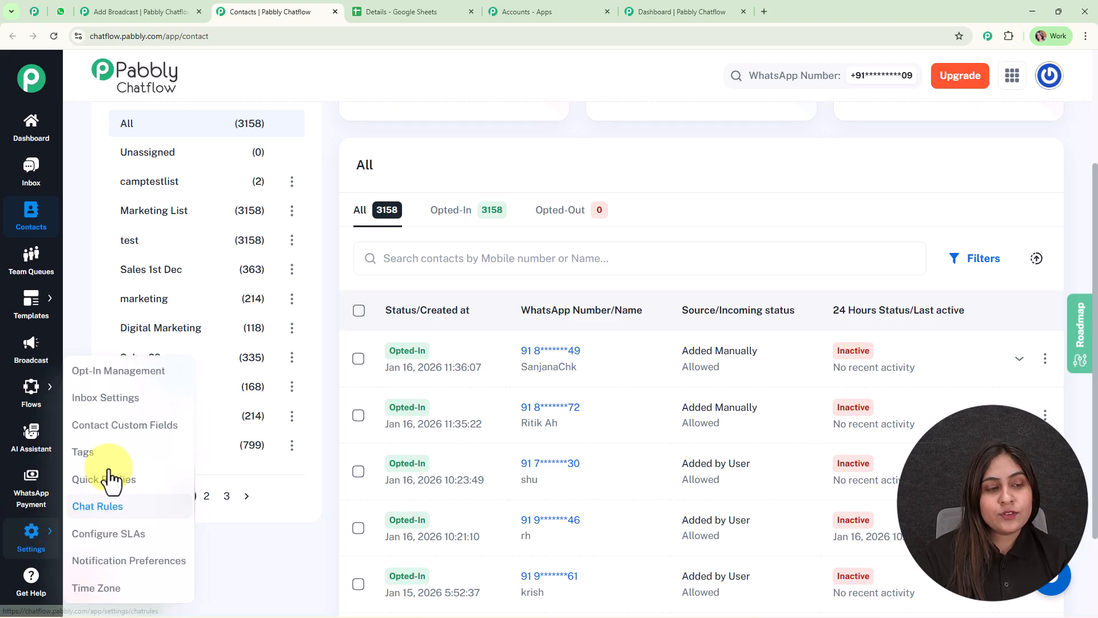
click(121, 428)
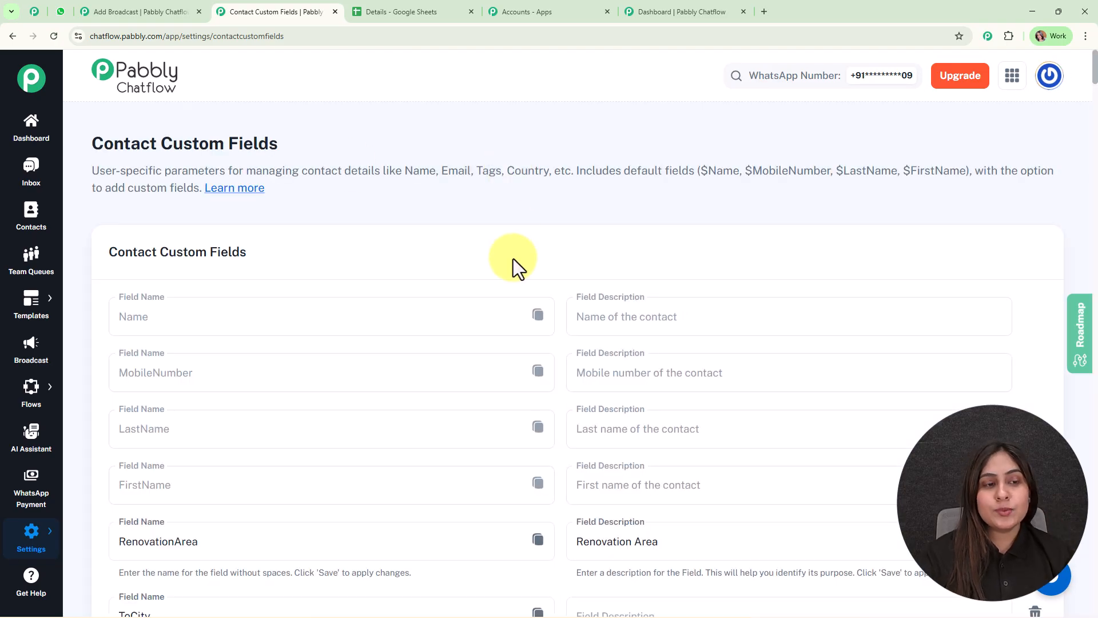
scroll(513, 258, down, 2)
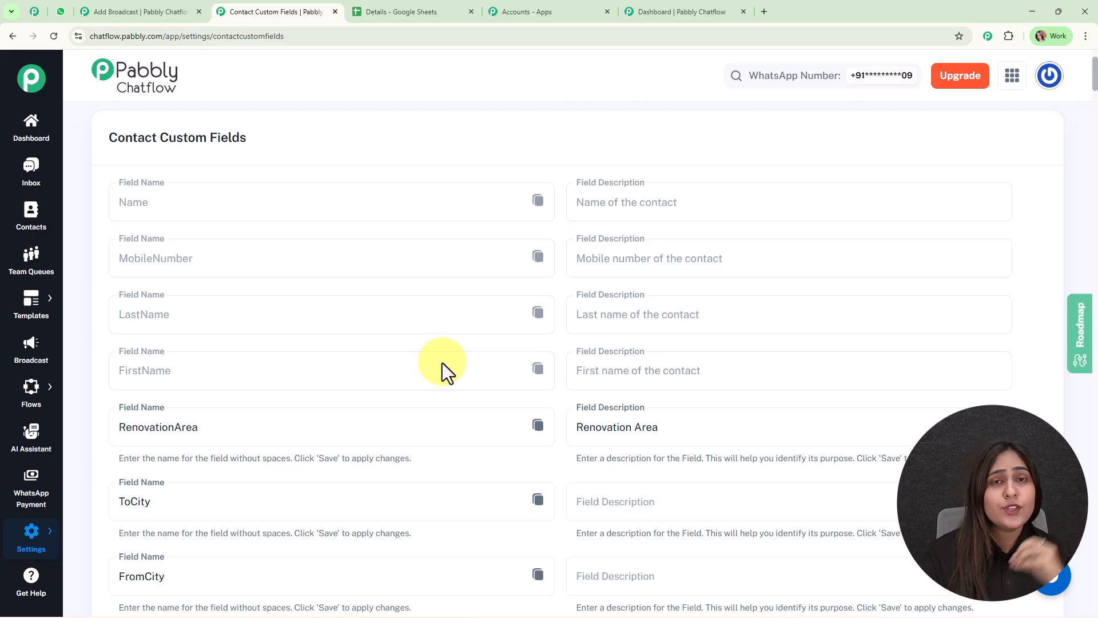
scroll(441, 363, down, 4)
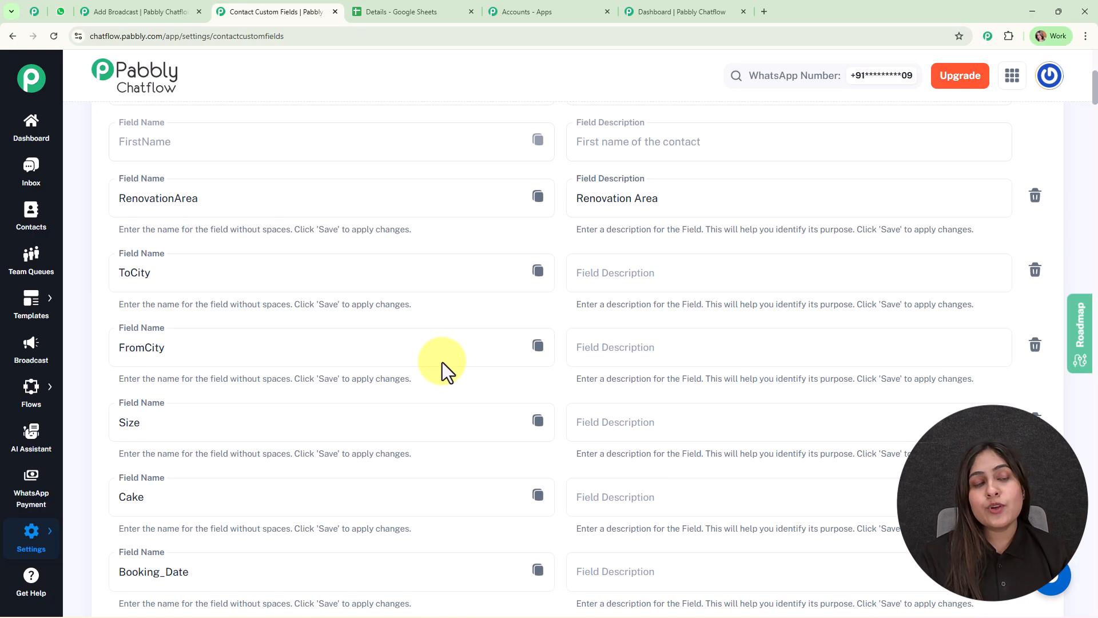
scroll(442, 363, up, 5)
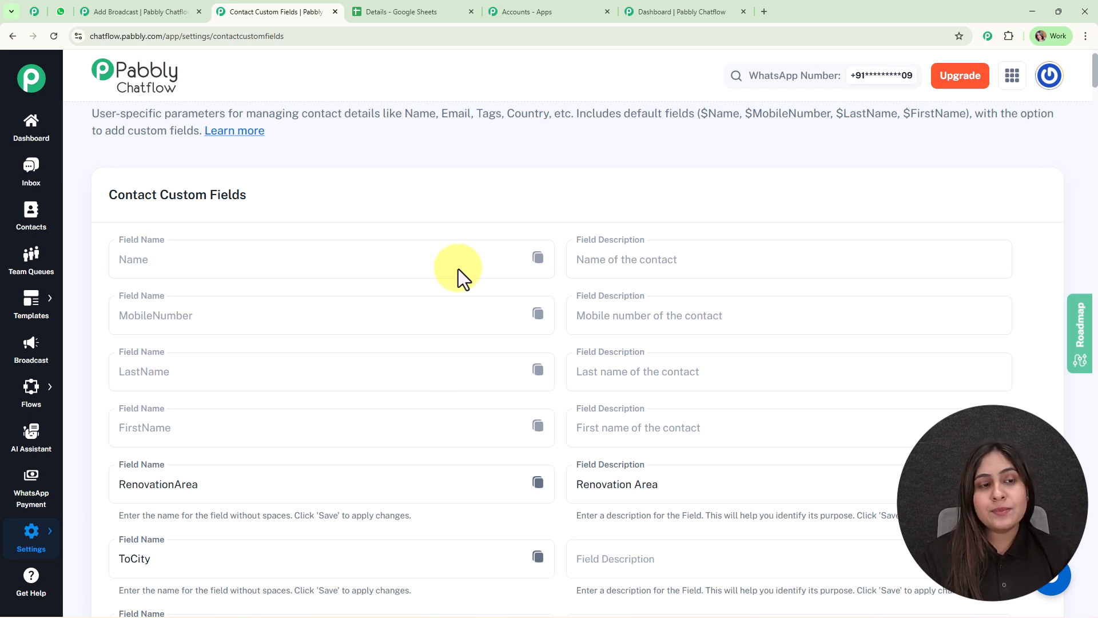
click(538, 259)
Back in the broadcast's template form, set Body Field 1 to the copied $Name variable and apply the template.
click(179, 10)
click(331, 210)
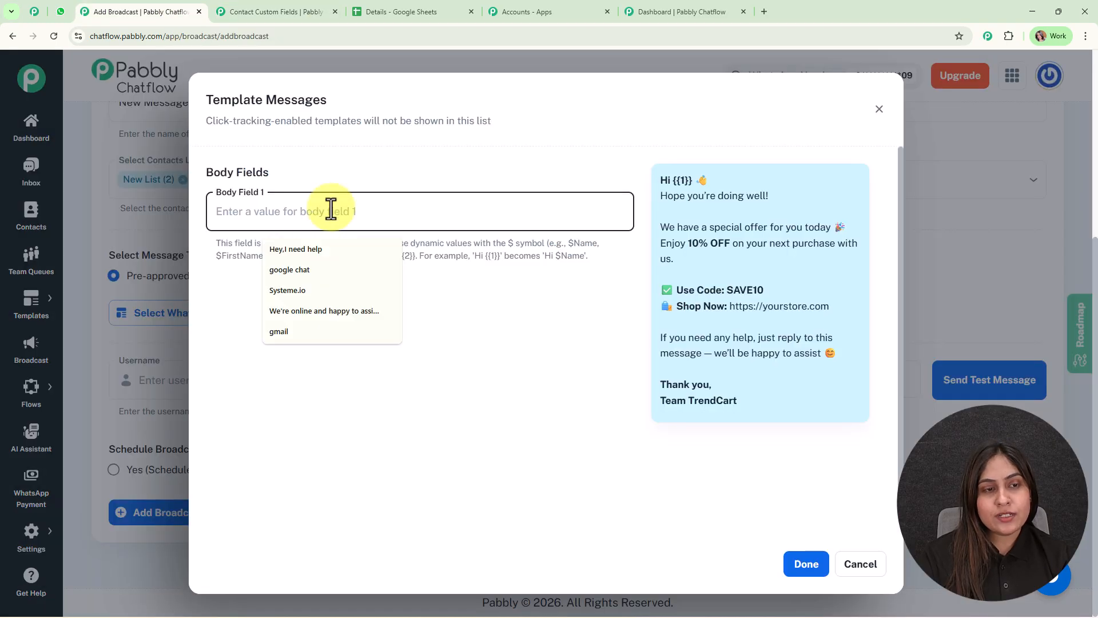
text($Name)
click(808, 566)
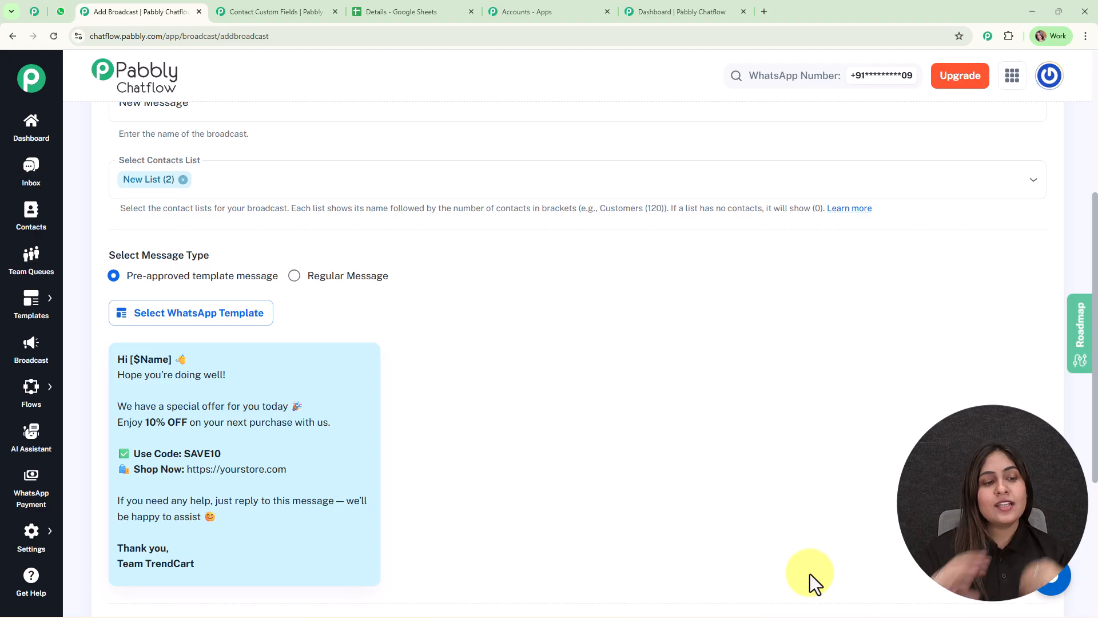
Enter the test recipient's username and mobile number, and send a test message of the broadcast.
scroll(444, 402, down, 5)
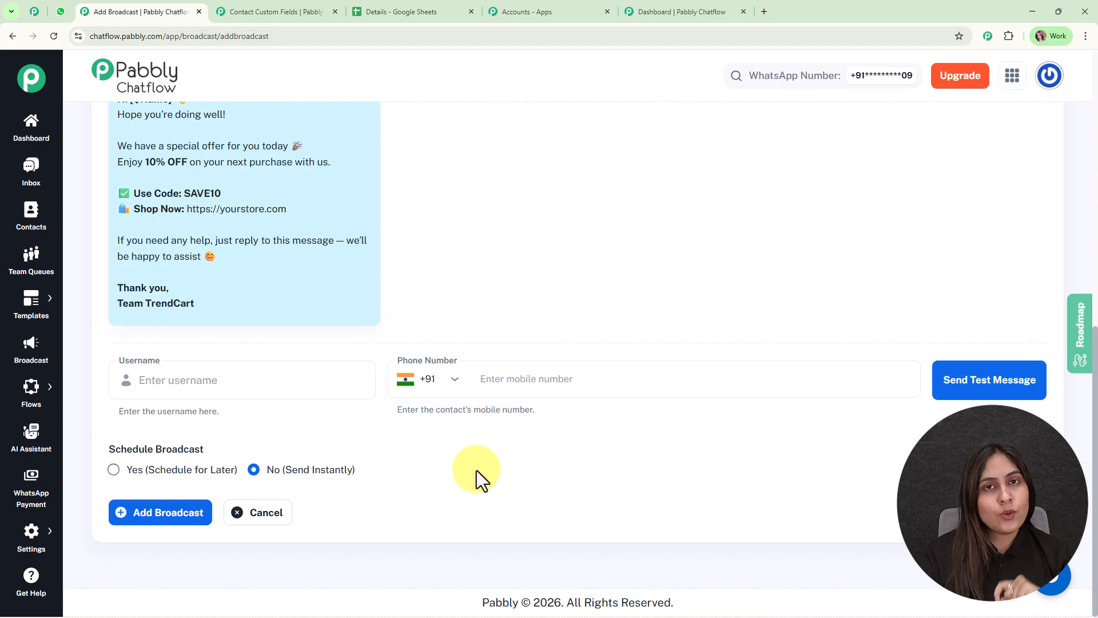
click(324, 371)
text(Roma)
click(524, 391)
text(8827)
click(1016, 379)
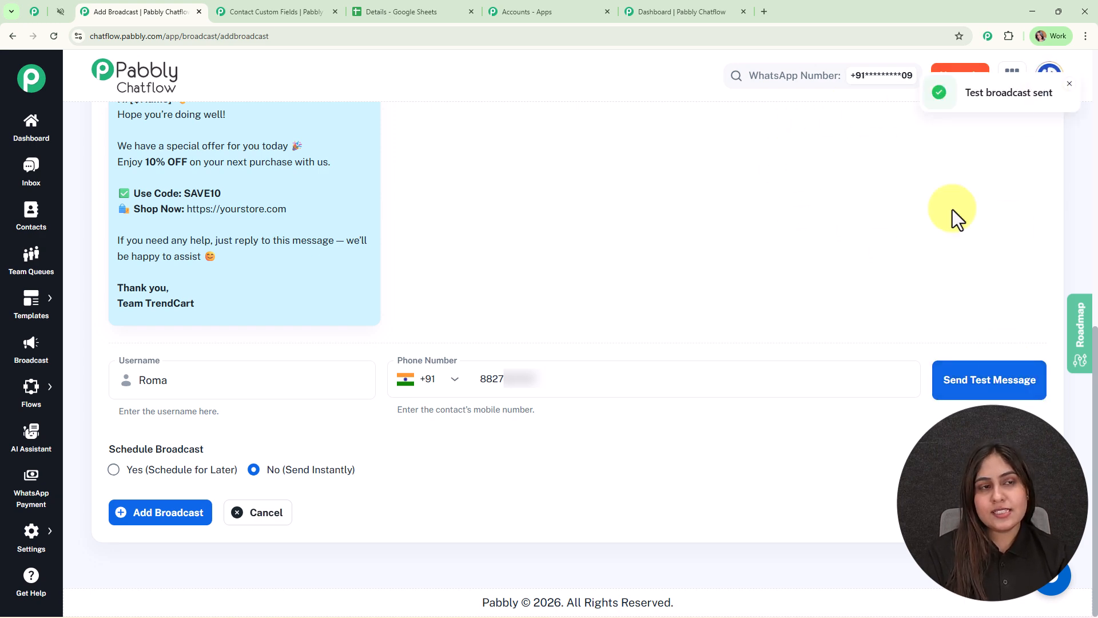
Switch to WhatsApp Web and check the personalised greeting in the newest message from Pabbly Chatflow.
click(58, 11)
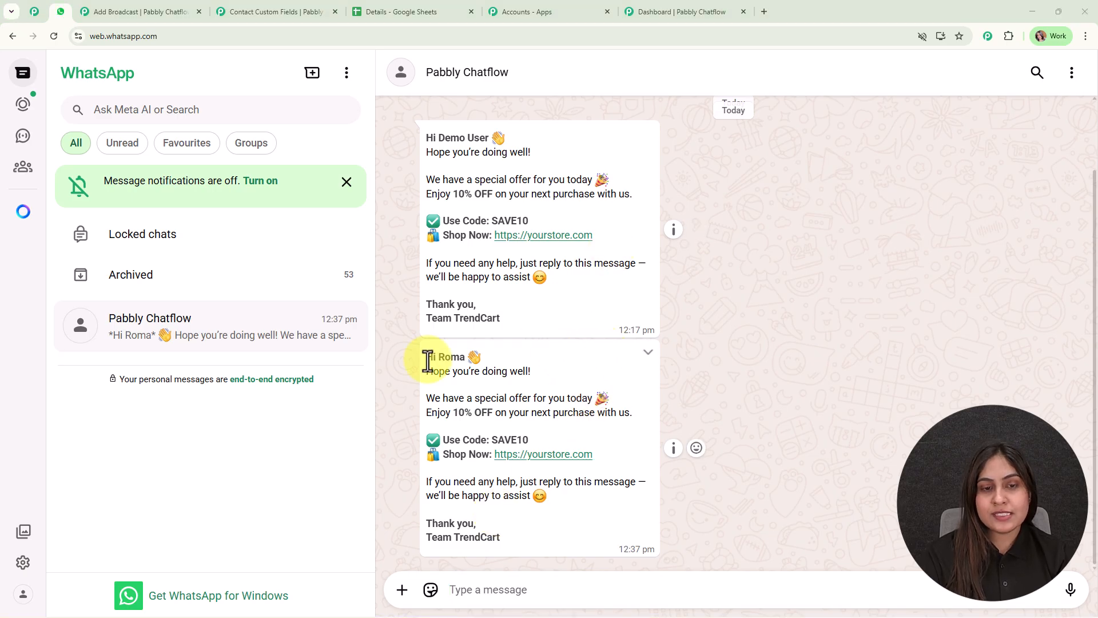
drag(418, 356, 524, 348)
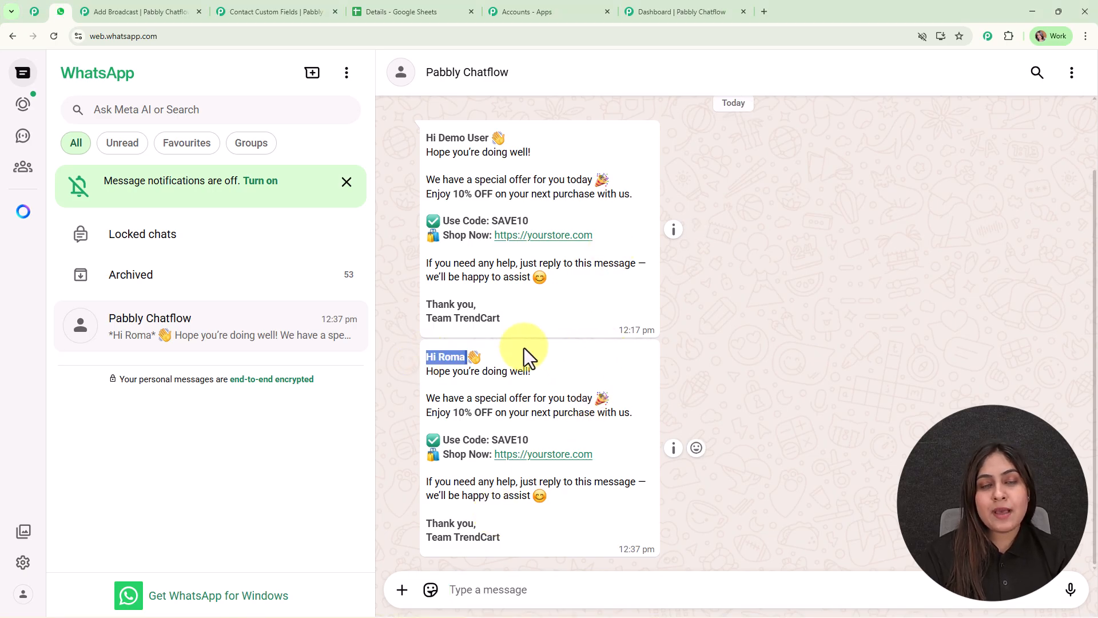
click(540, 362)
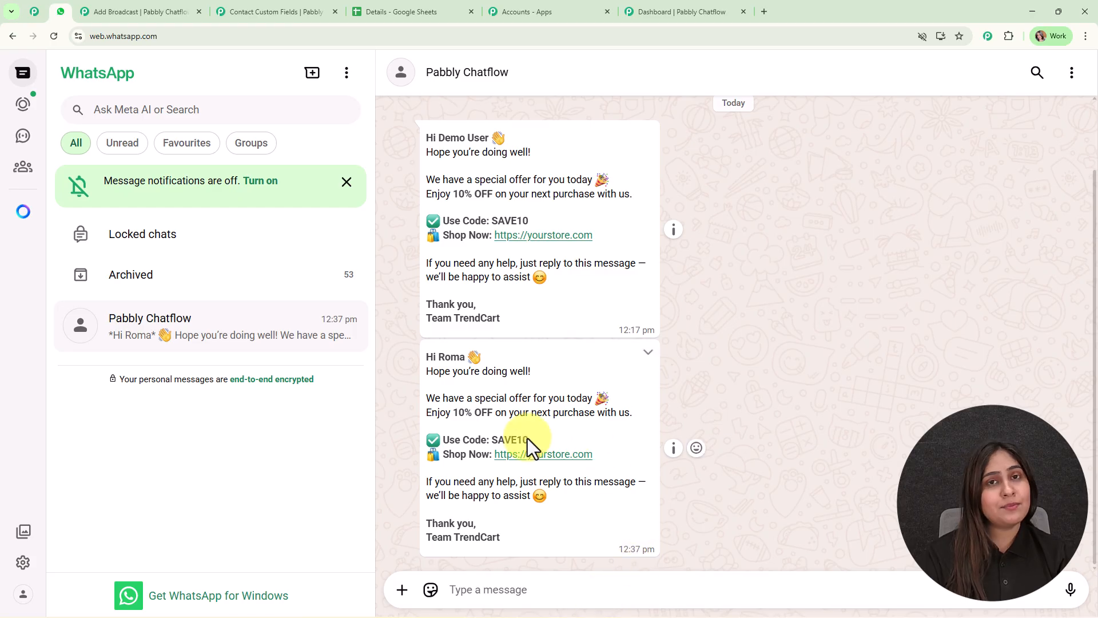
Return to the Add Broadcast browser tab and replace the test recipient's phone number with a placeholder number.
click(156, 11)
drag(541, 379, 491, 379)
text(88888888)
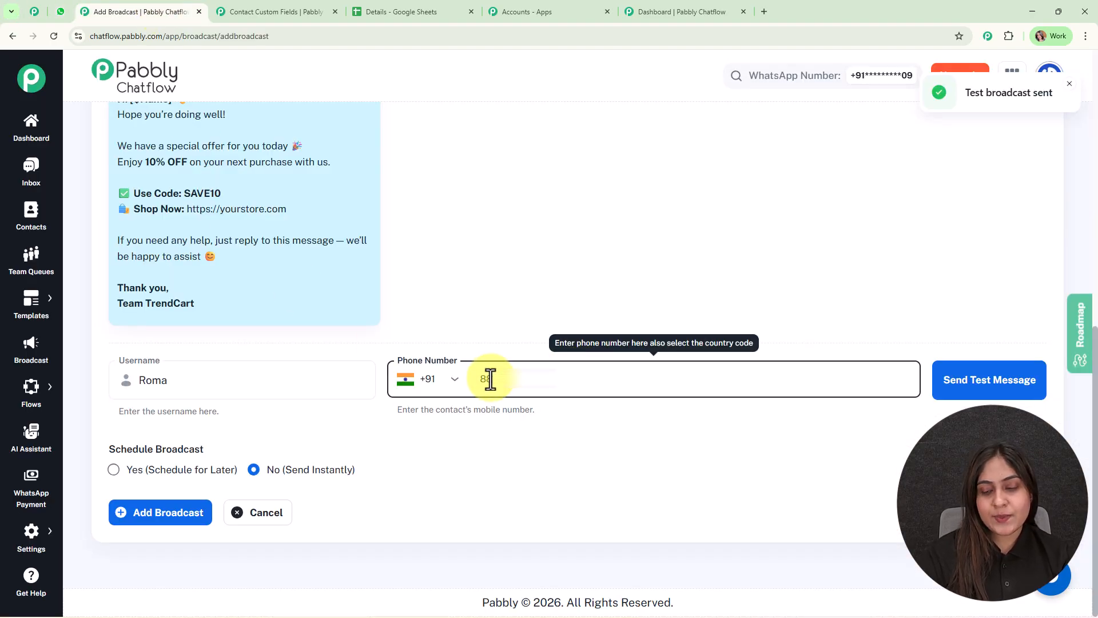
click(490, 466)
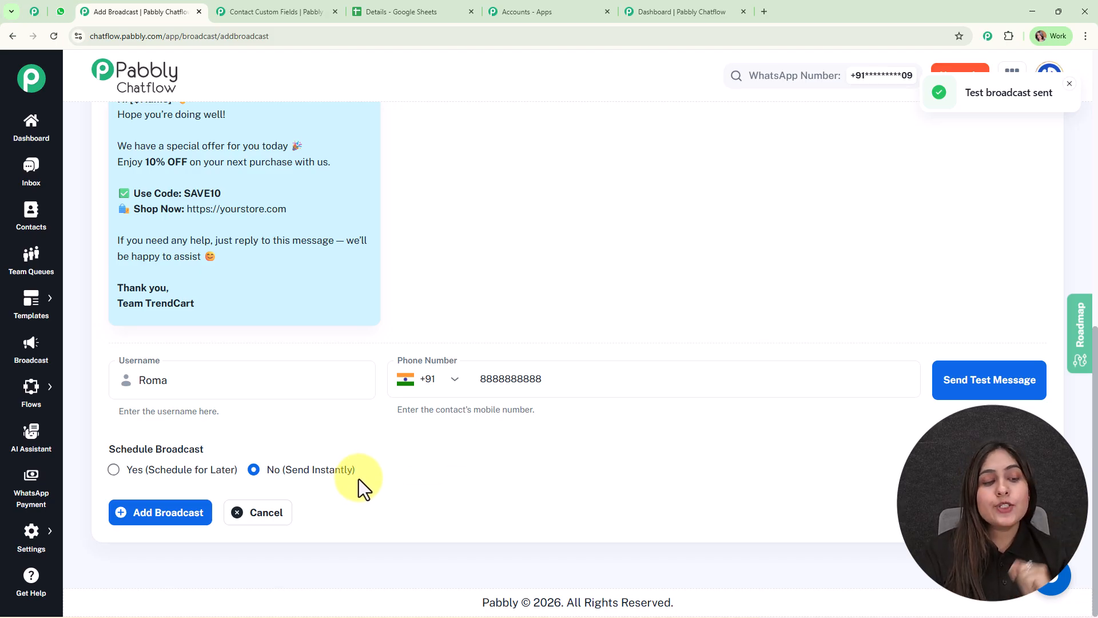
Schedule the broadcast for later, on 01/31/2026 at 12:00 PM, and add it.
click(132, 471)
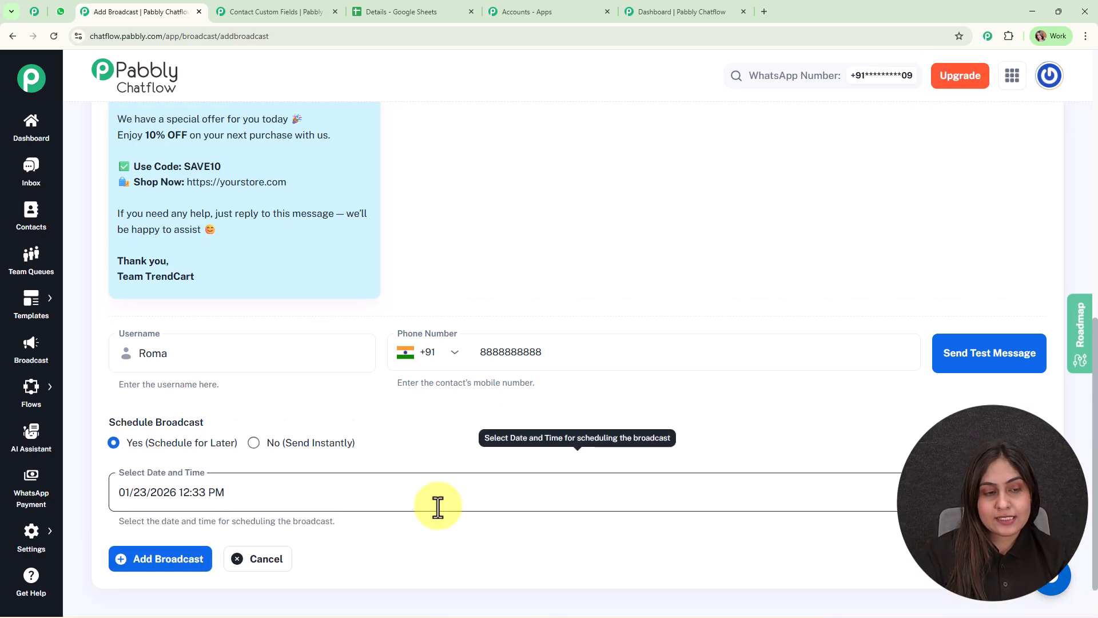
scroll(438, 507, down, 2)
click(101, 473)
drag(249, 451, 274, 443)
key(BackSpace)
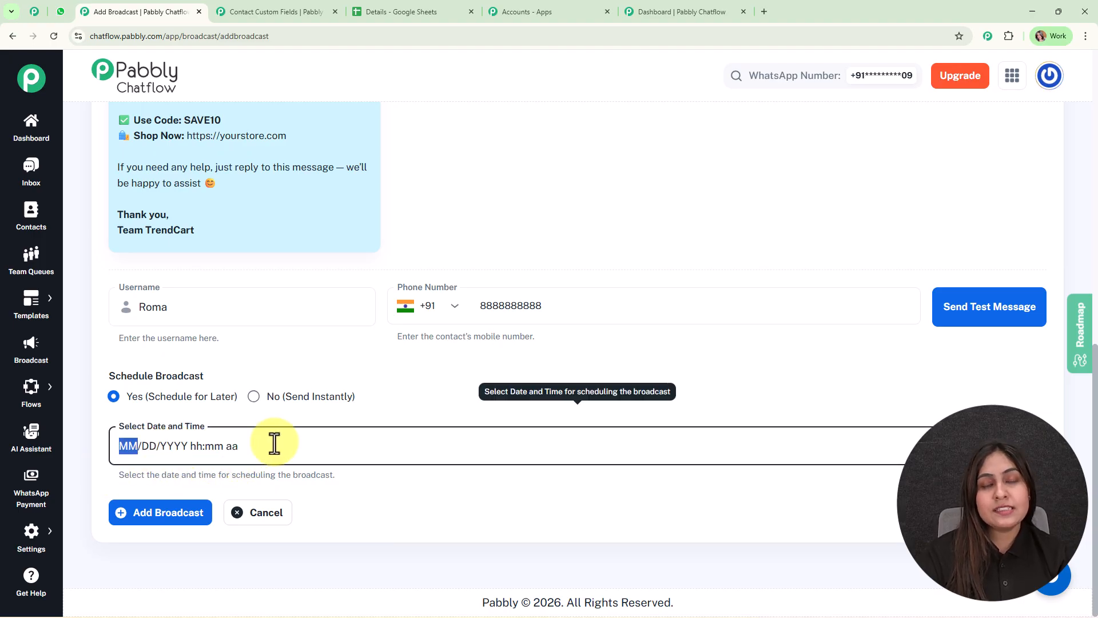
click(285, 442)
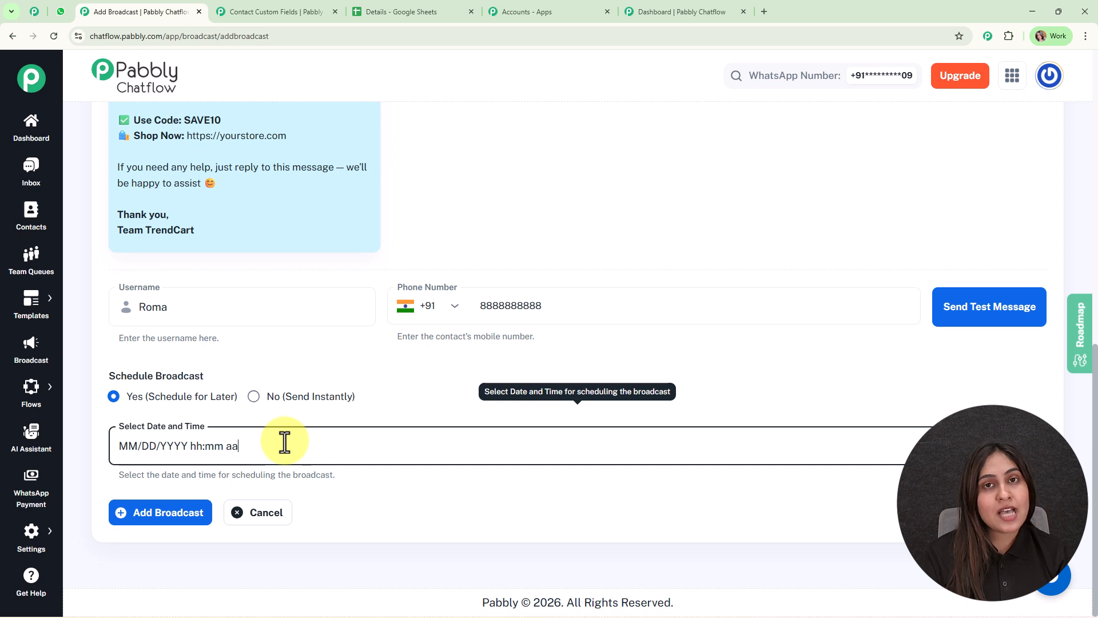
click(1029, 442)
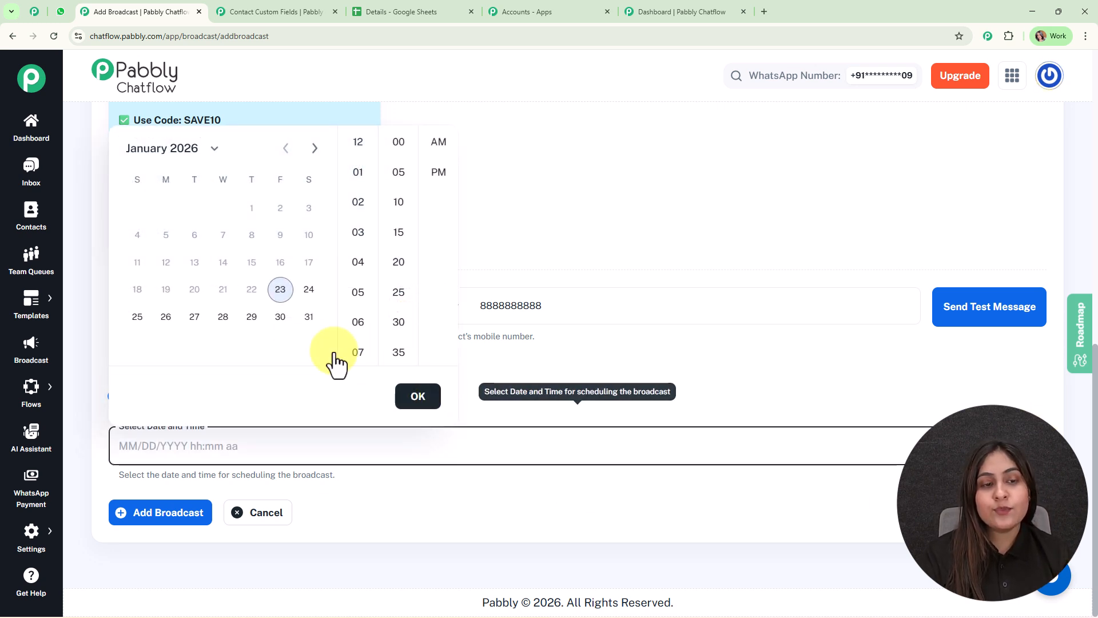
click(305, 323)
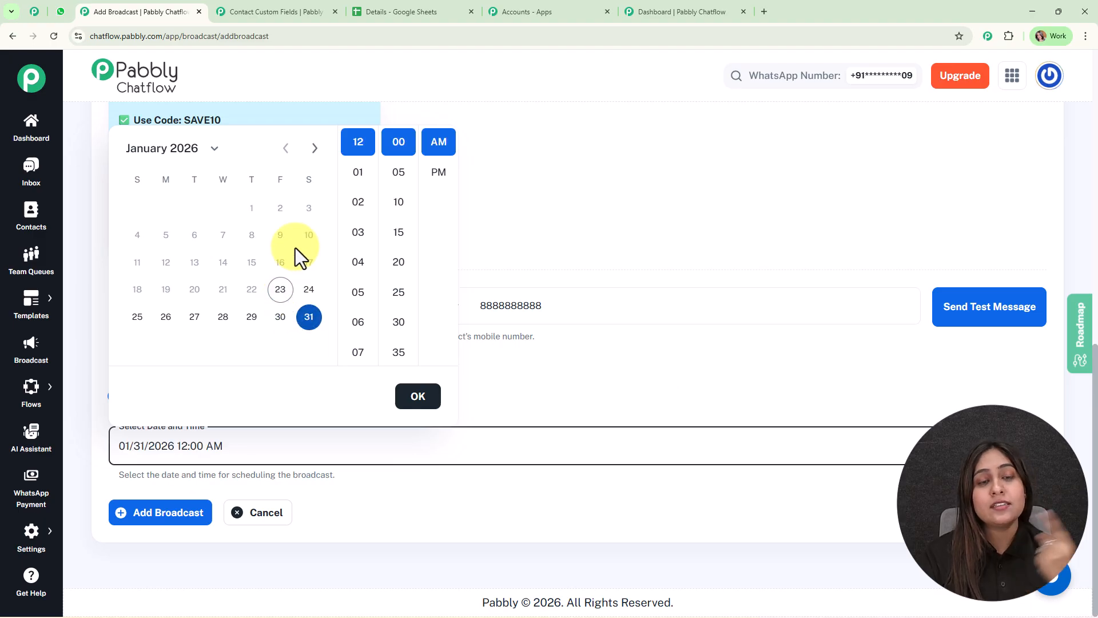
click(439, 172)
click(418, 397)
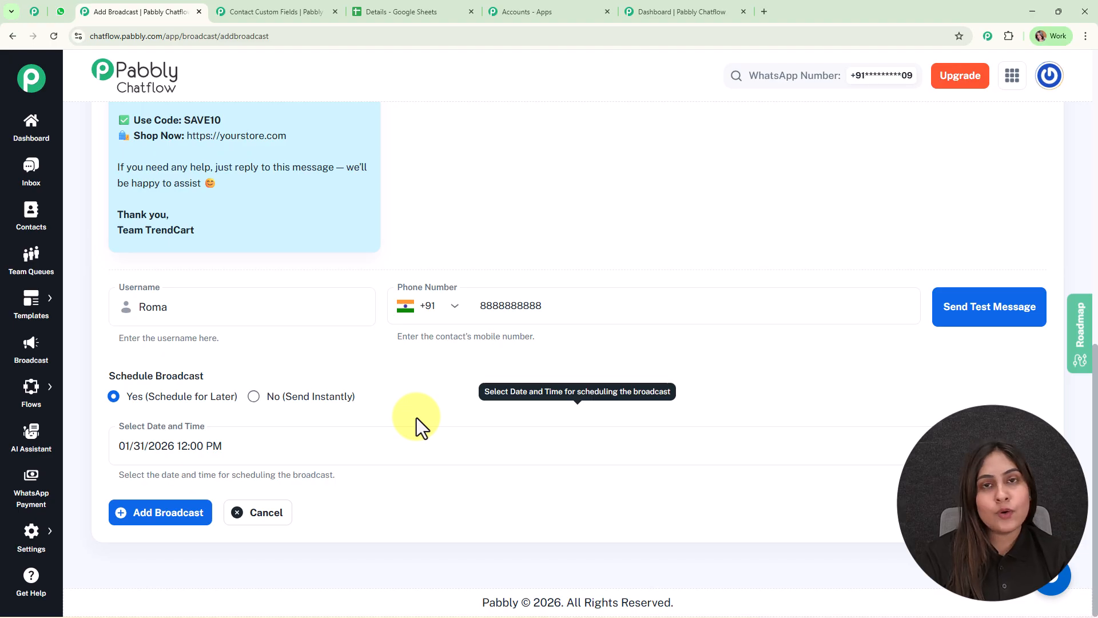
click(148, 521)
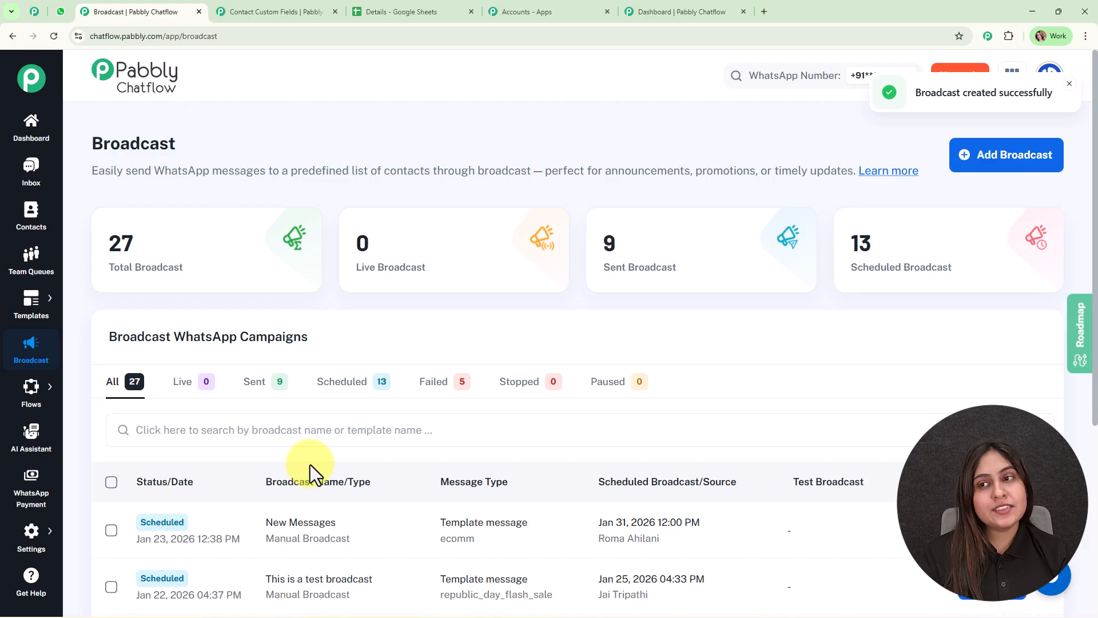
Review the broadcast campaign list, checking the new broadcast's status, template and scheduled date.
scroll(497, 478, down, 1)
scroll(497, 479, down, 4)
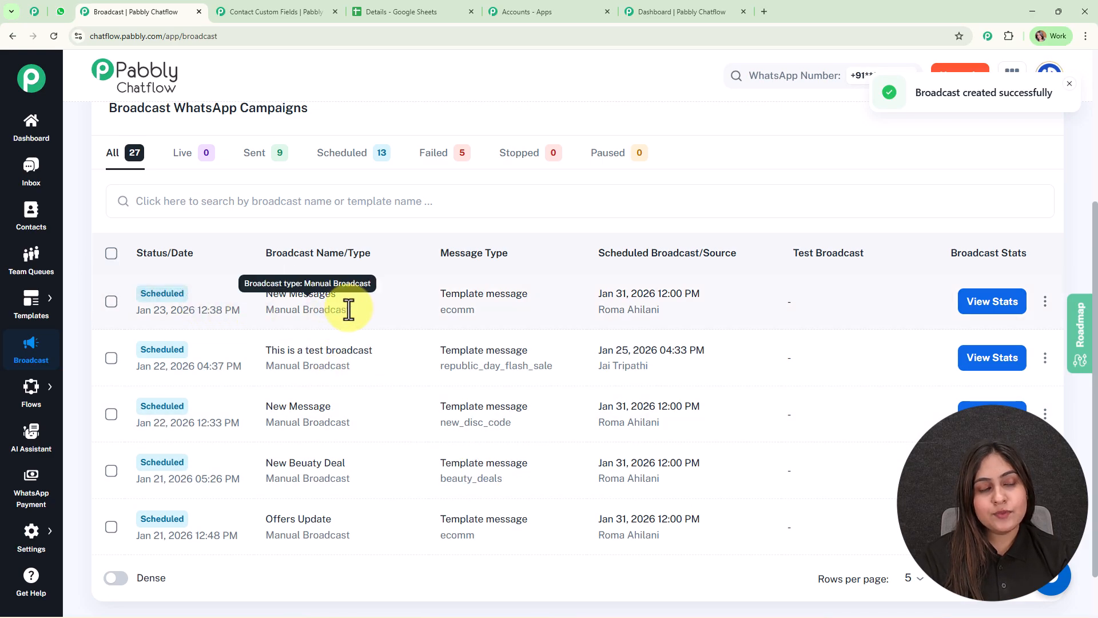
scroll(488, 424, up, 4)
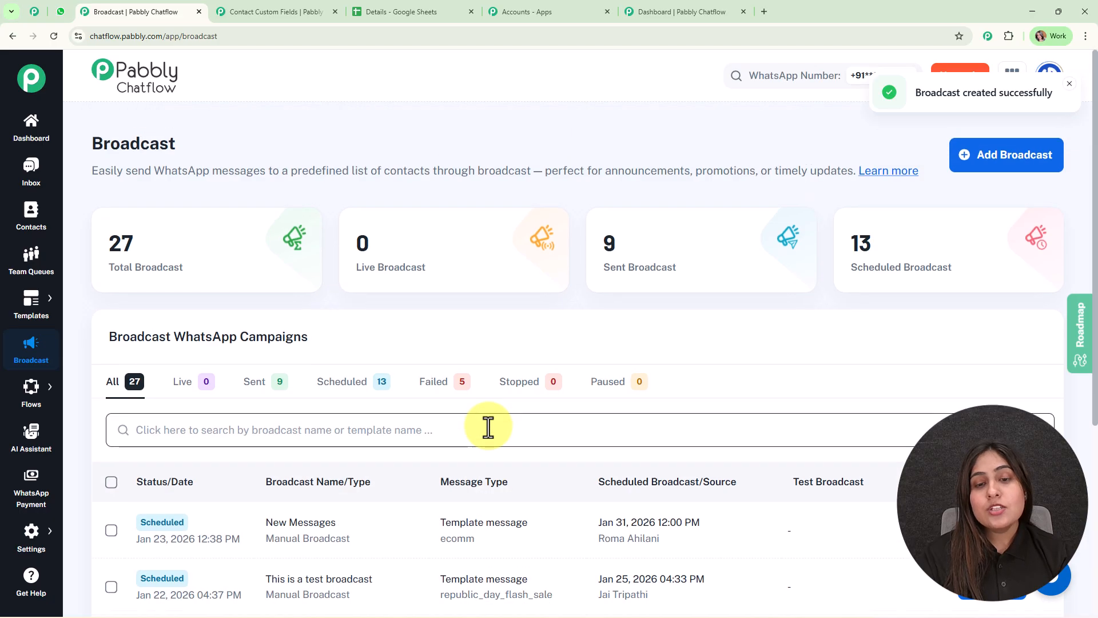
scroll(488, 424, down, 4)
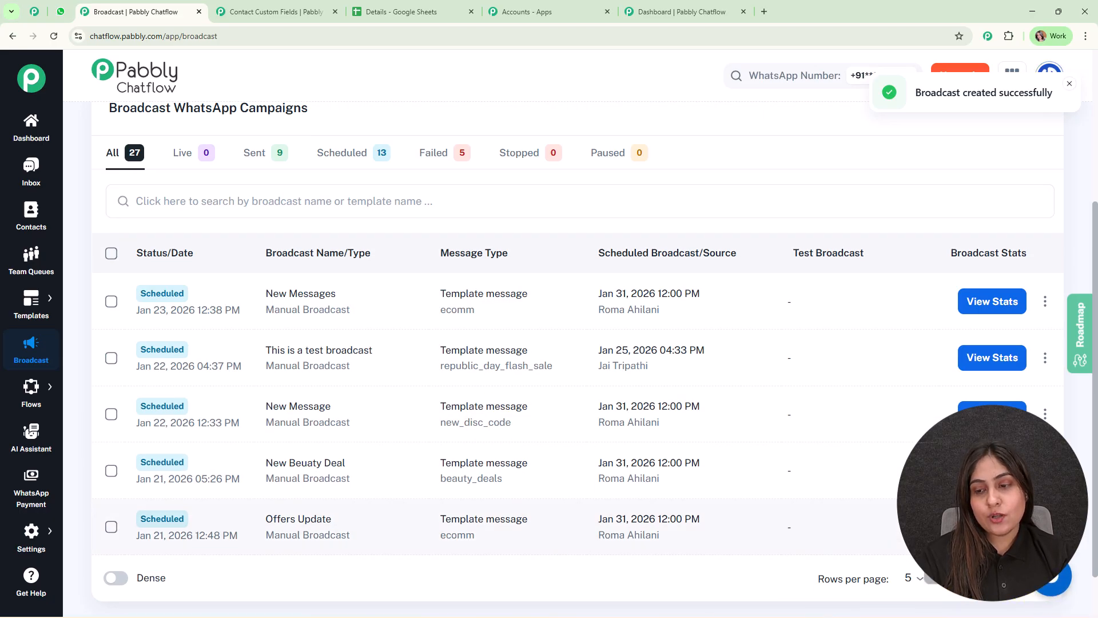
scroll(572, 344, down, 1)
On the next page of broadcasts, open the stats report of the AutoTempo broadcast, examine its delivery metrics and close it.
click(1042, 519)
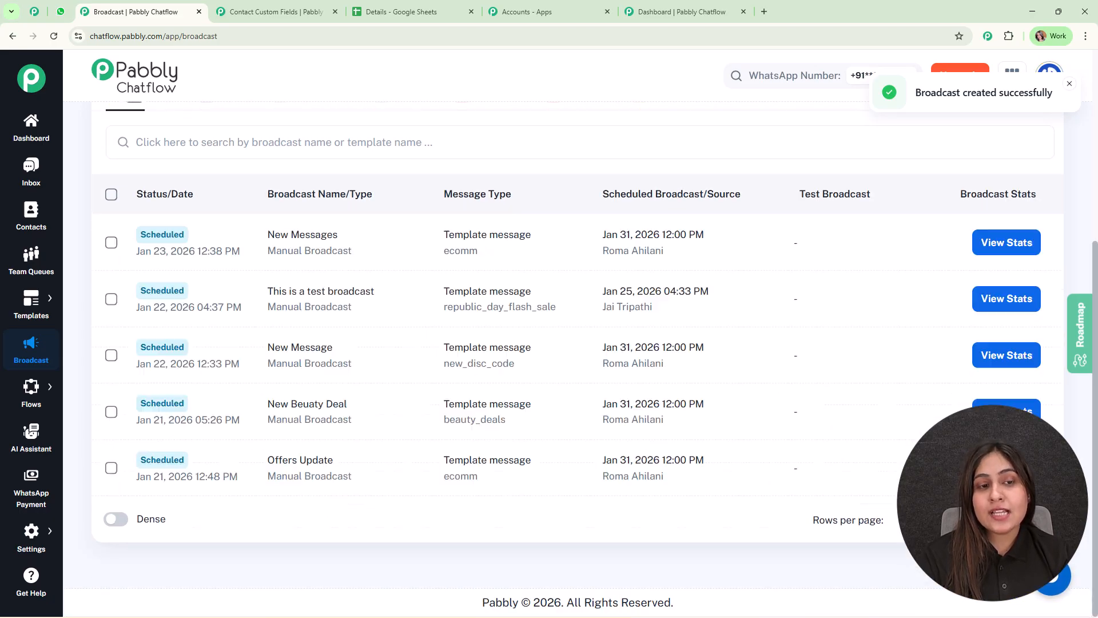
click(996, 393)
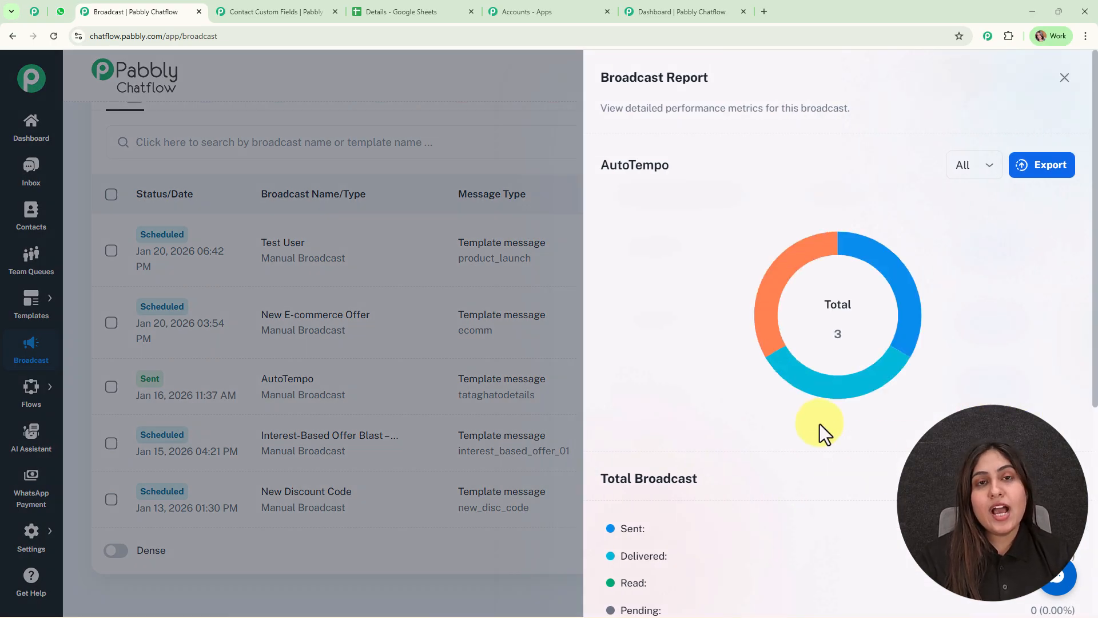
scroll(727, 434, down, 3)
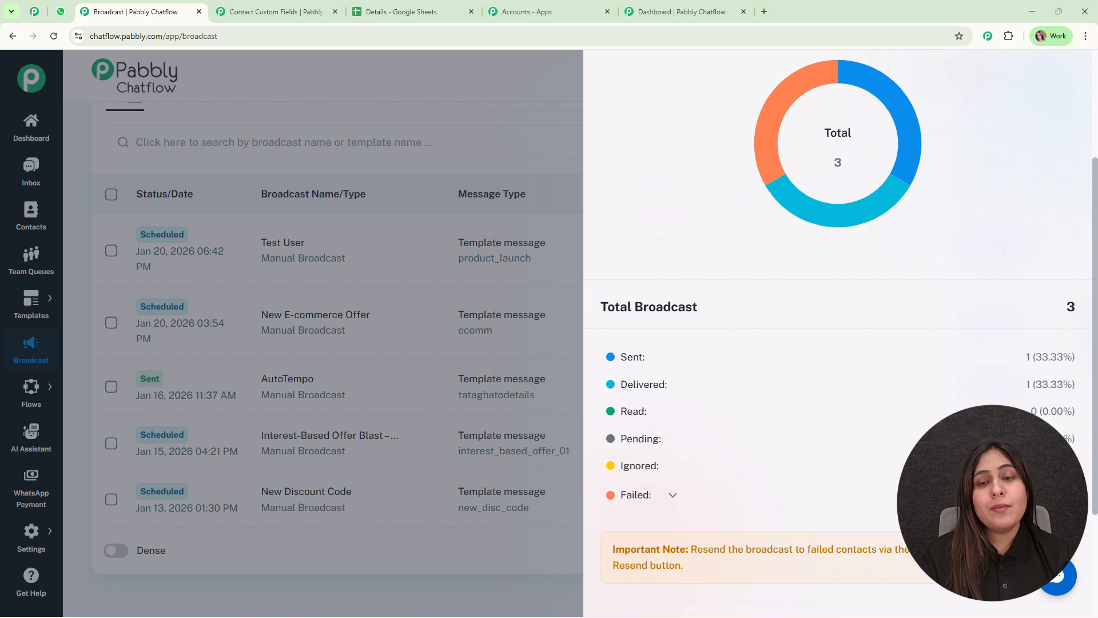
scroll(972, 292, up, 3)
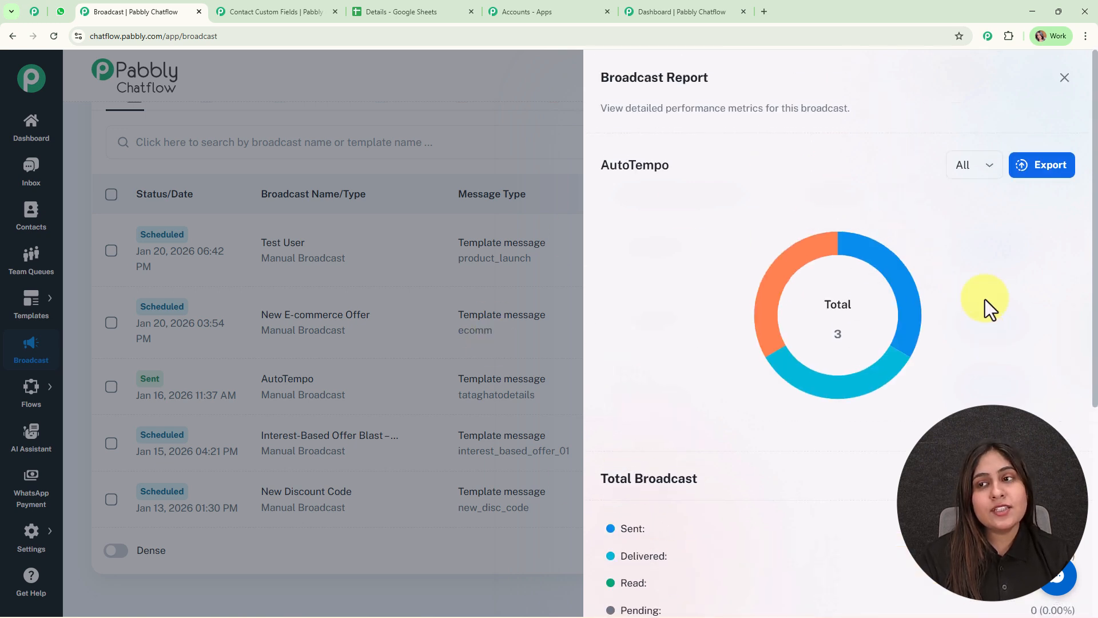
click(1065, 78)
scroll(365, 411, up, 3)
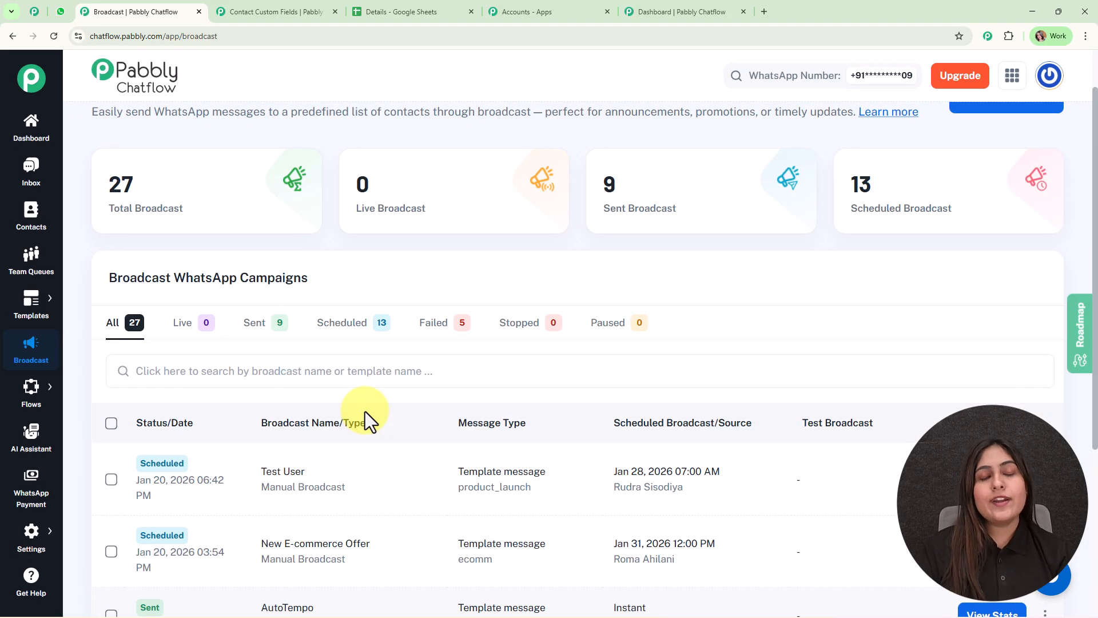